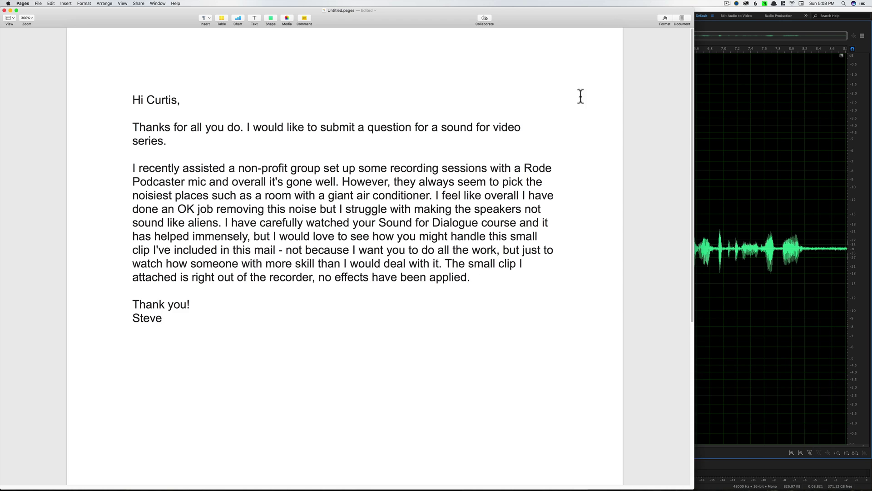
- Bring the Adobe Audition window with the dialogue recording in front of Pages
left_click(736, 78)
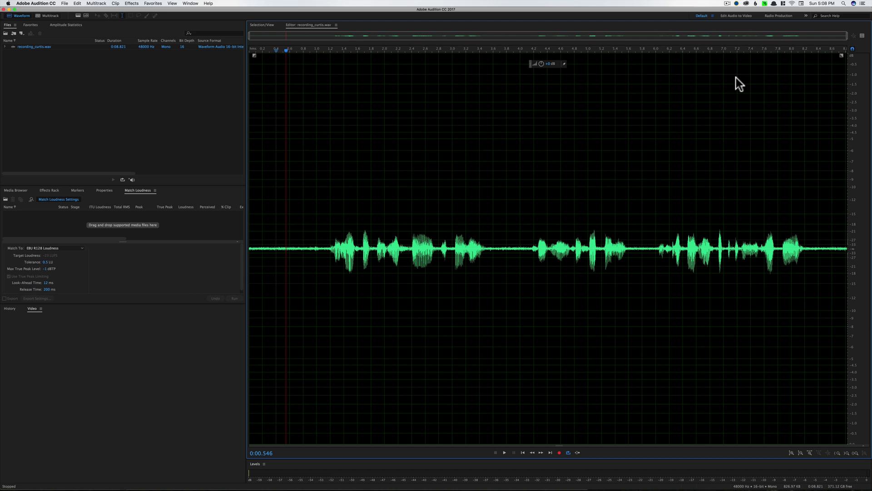
left_click(252, 186)
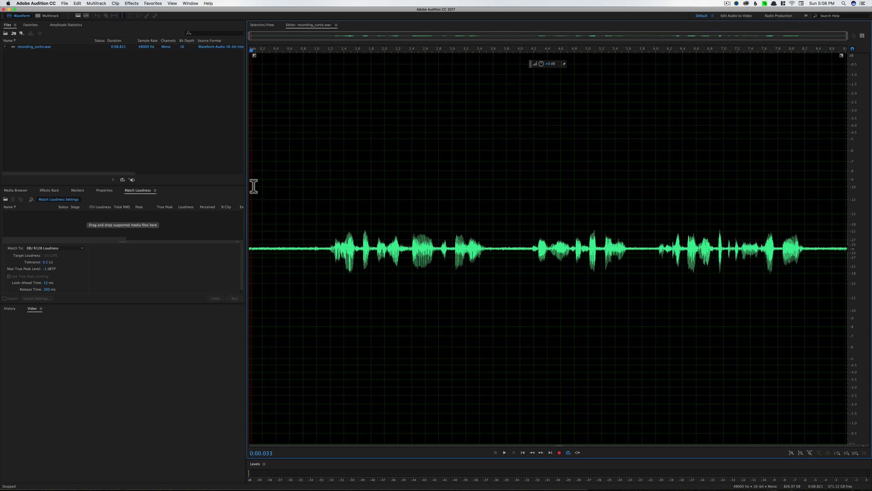
key("space")
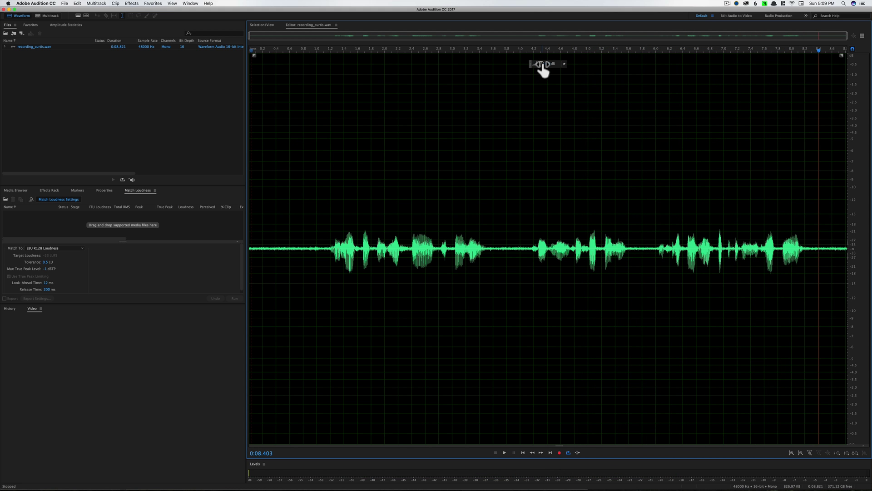
left_click_drag(541, 66, 539, 39)
left_click(307, 146)
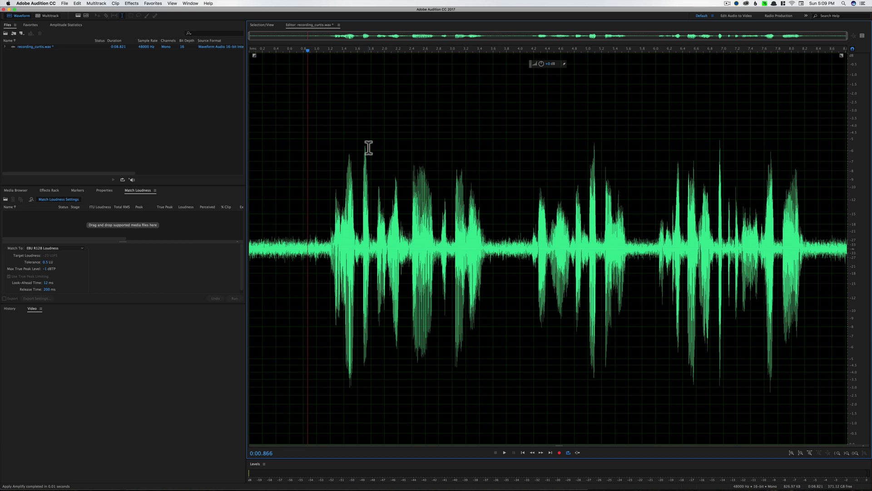
key("super+z")
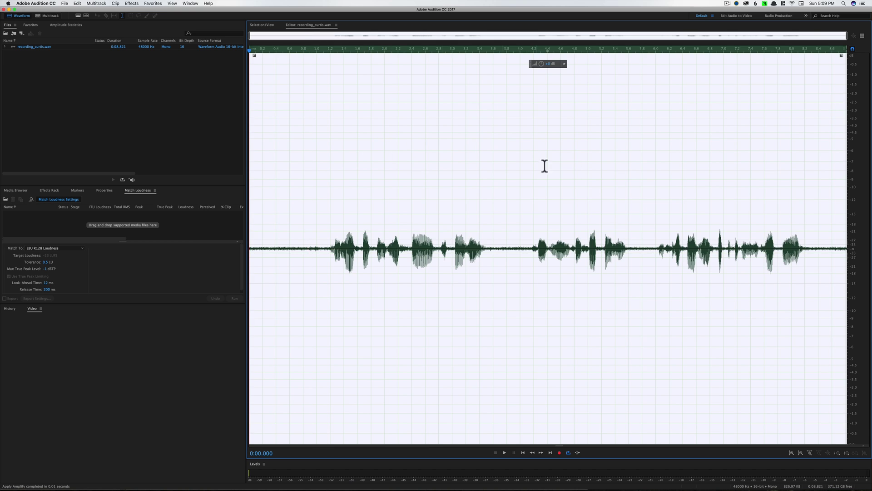
- Boost the whole clip's volume with the HUD volume knob
left_click(720, 272)
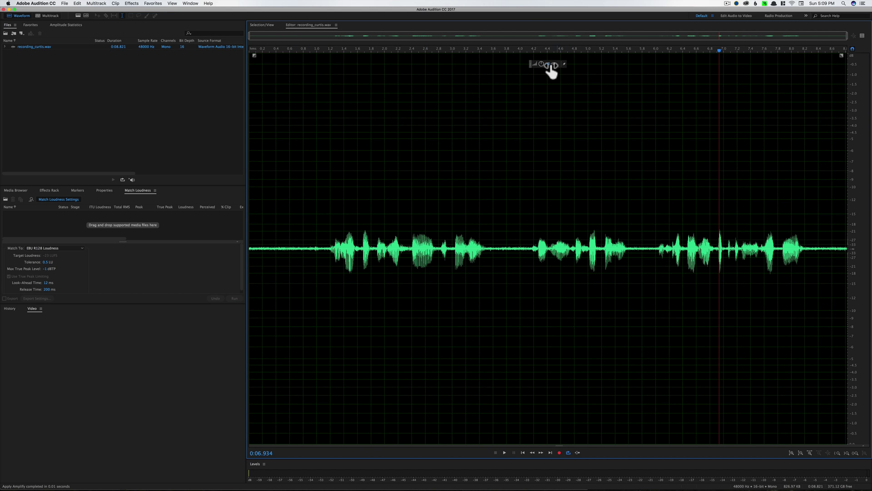
mouse_move(552, 68)
left_mouse_down()
mouse_move(566, 68)
mouse_move(552, 61)
left_mouse_up()
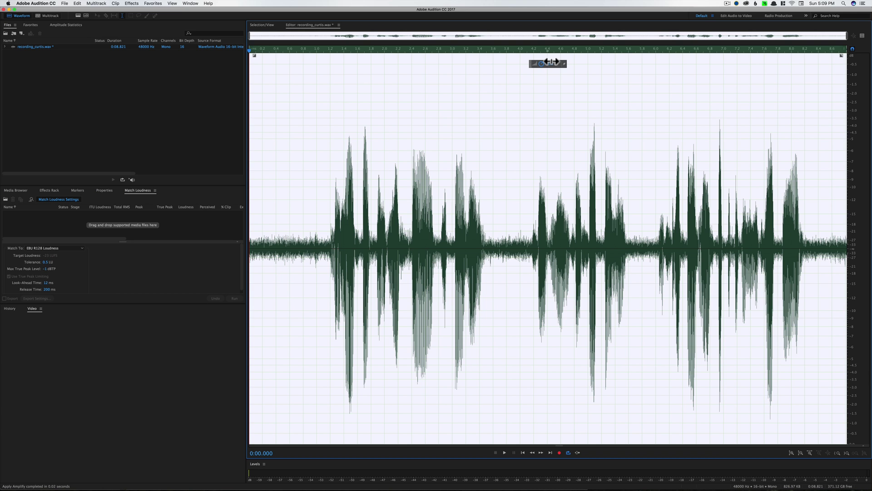
left_click_drag(552, 62, 552, 62)
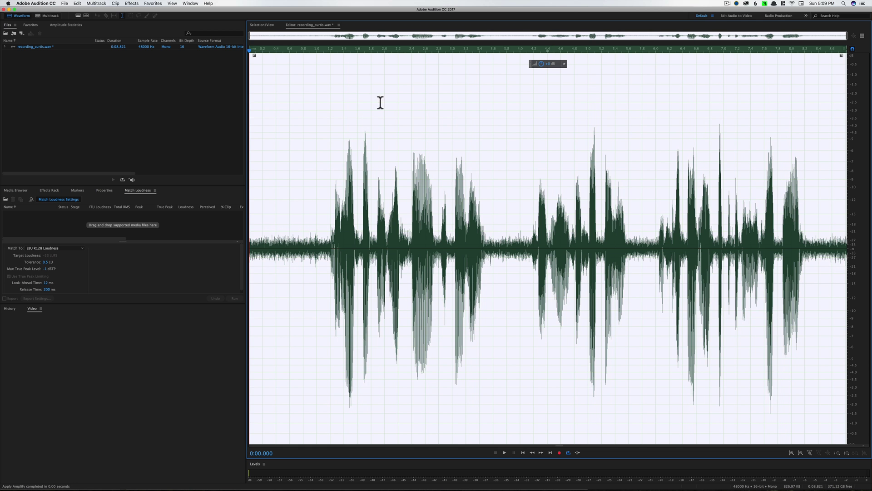
left_click(313, 120)
- Play back the boosted recording, then expand the spectral display to fill the editor
left_click(269, 177)
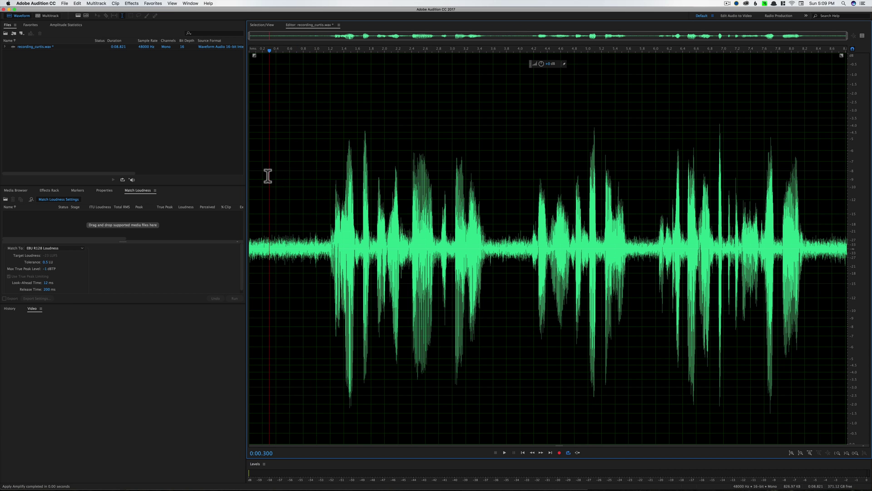
key("space")
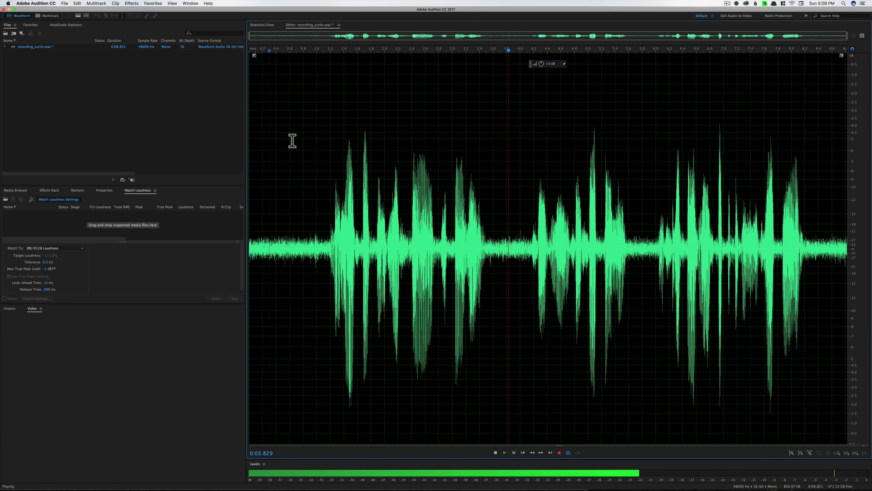
key("space")
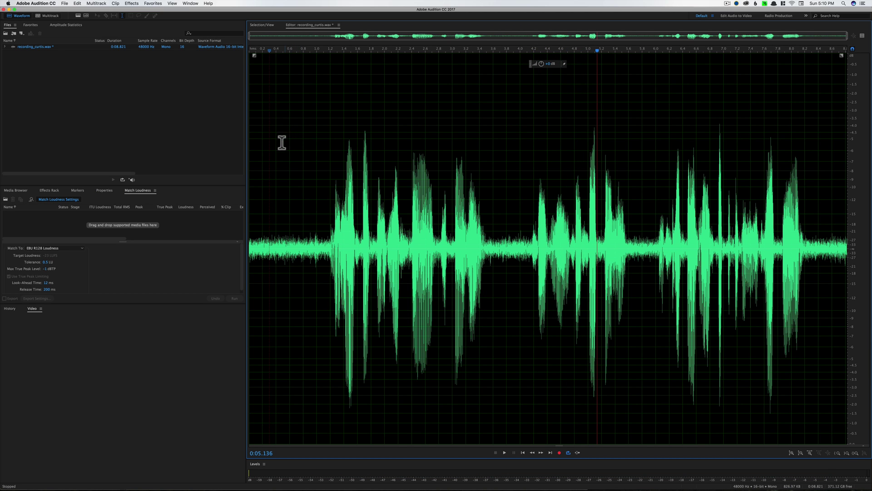
left_click(263, 144)
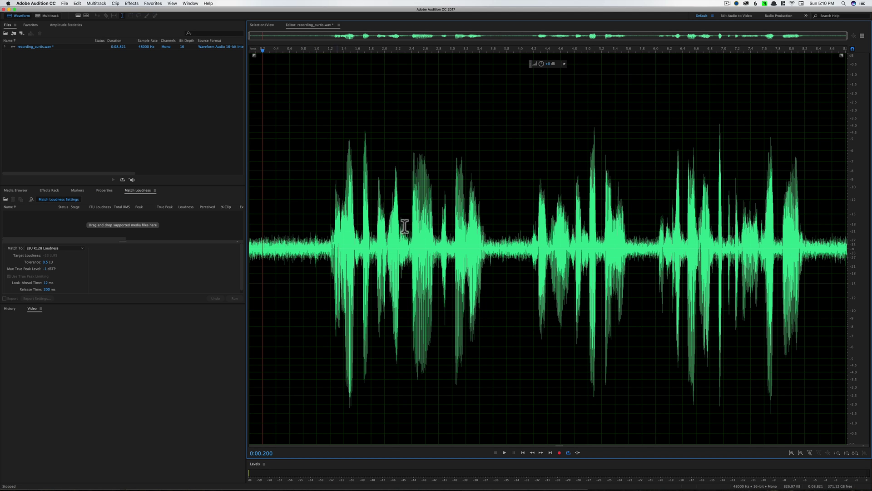
left_click_drag(562, 443, 521, 5)
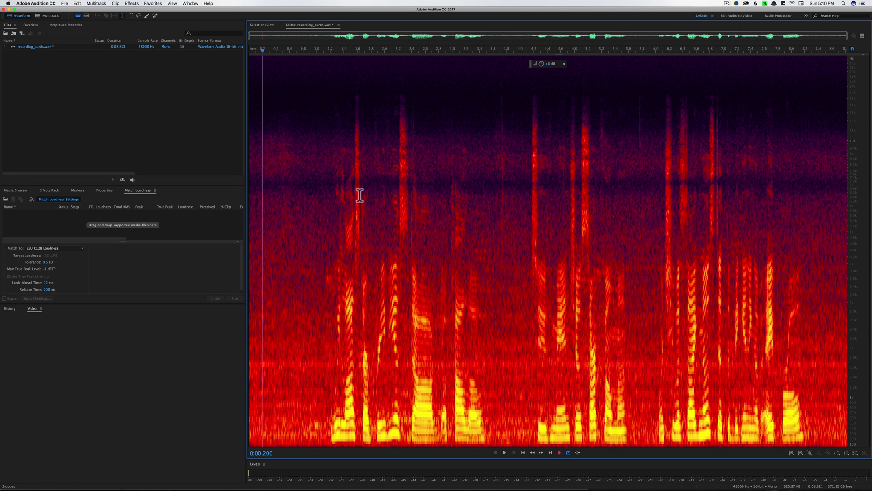
scroll(357, 187, "up", 1)
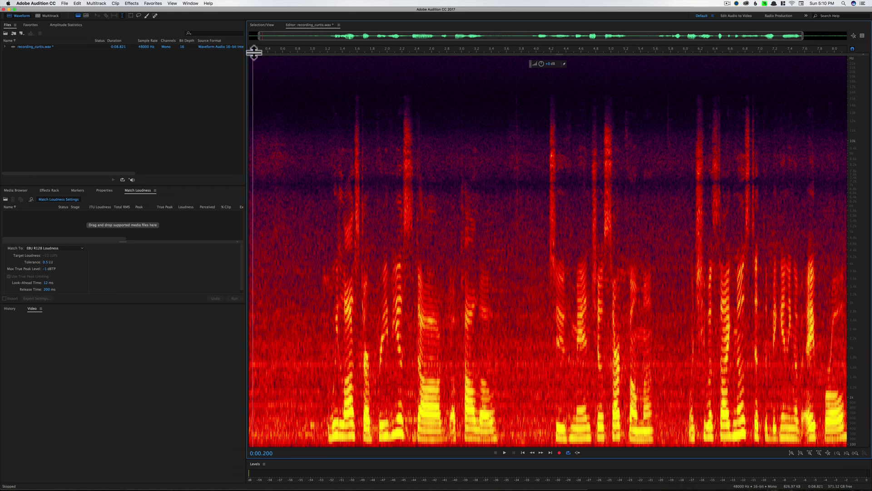
left_click_drag(251, 35, 236, 35)
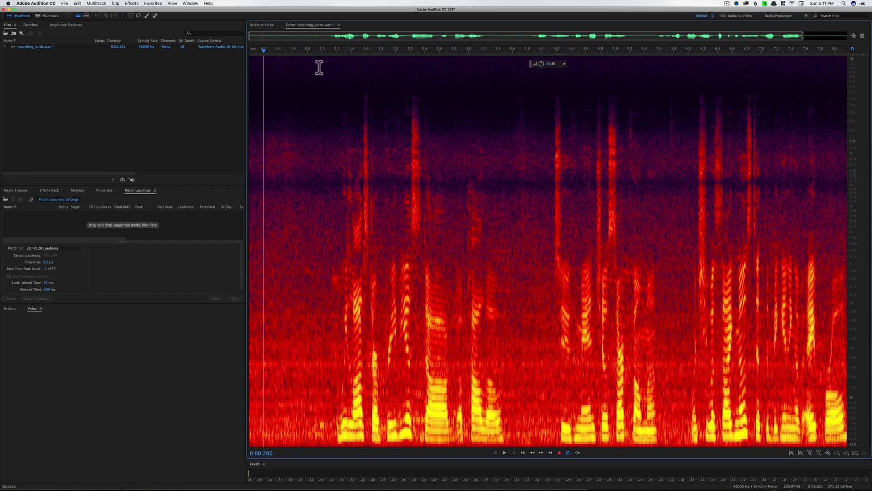
left_click_drag(296, 68, 315, 69)
left_click(333, 68)
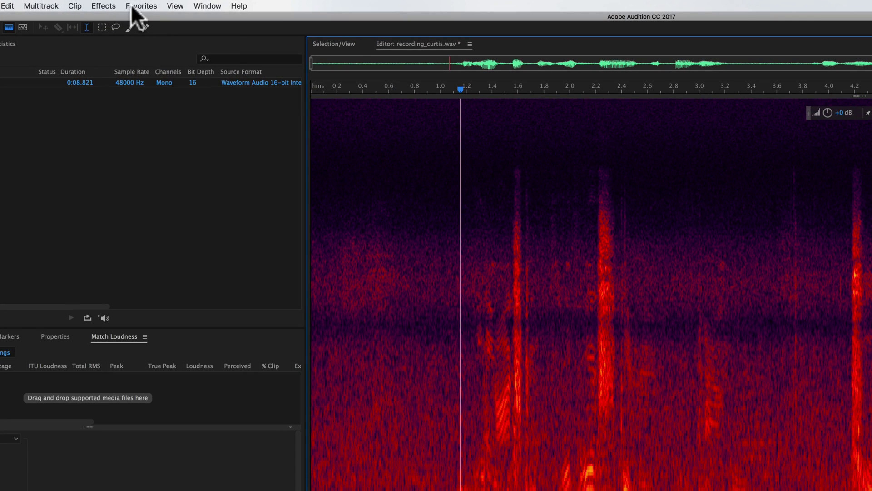
- Open the Parametric Equalizer and set the 82 Hz high-pass slope to 48dB/Oct
left_click(131, 3)
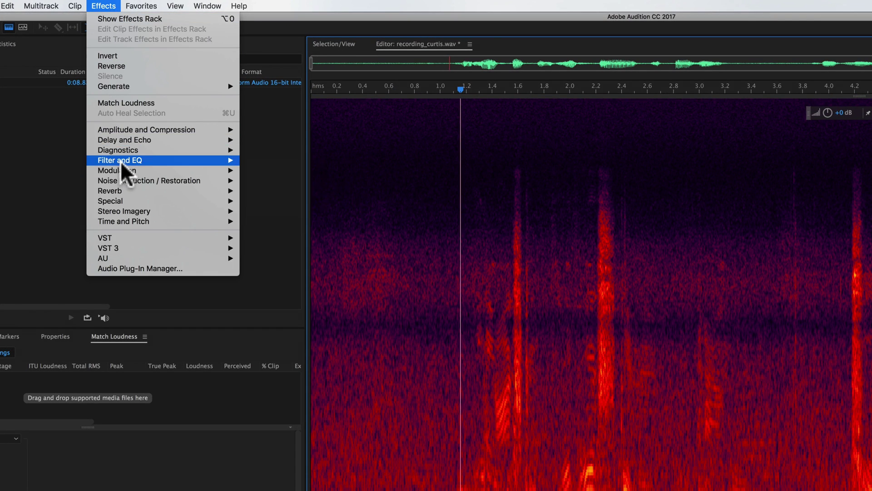
mouse_move(121, 162)
left_click(288, 210)
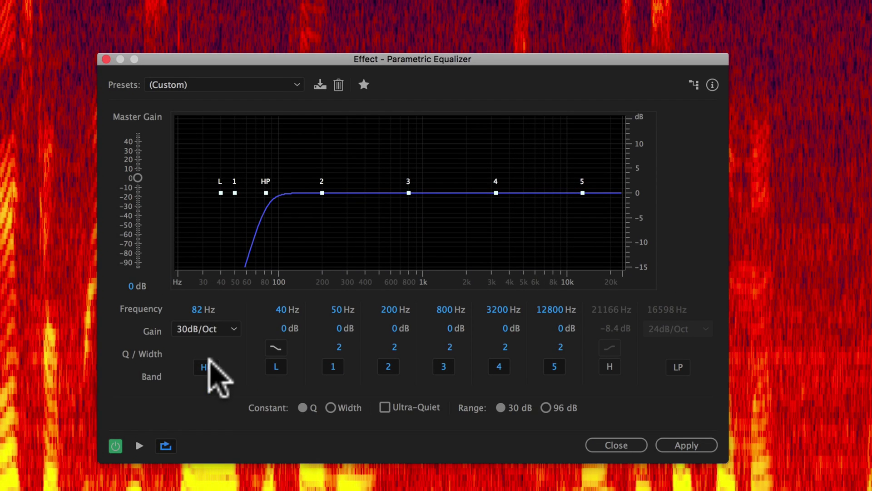
left_click(208, 364)
left_click(210, 368)
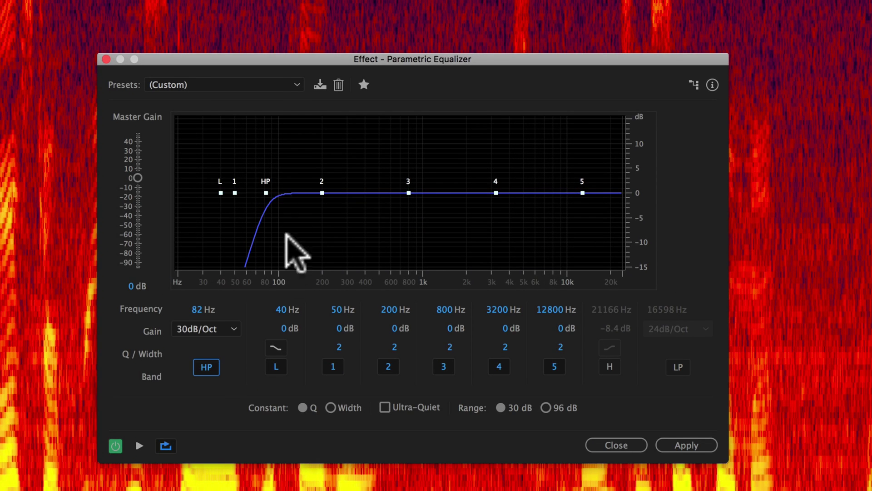
left_click(210, 328)
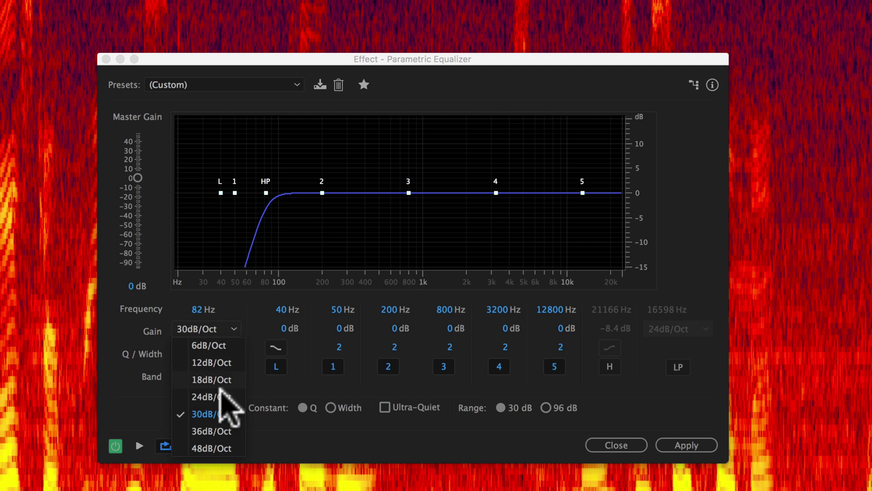
left_click(207, 448)
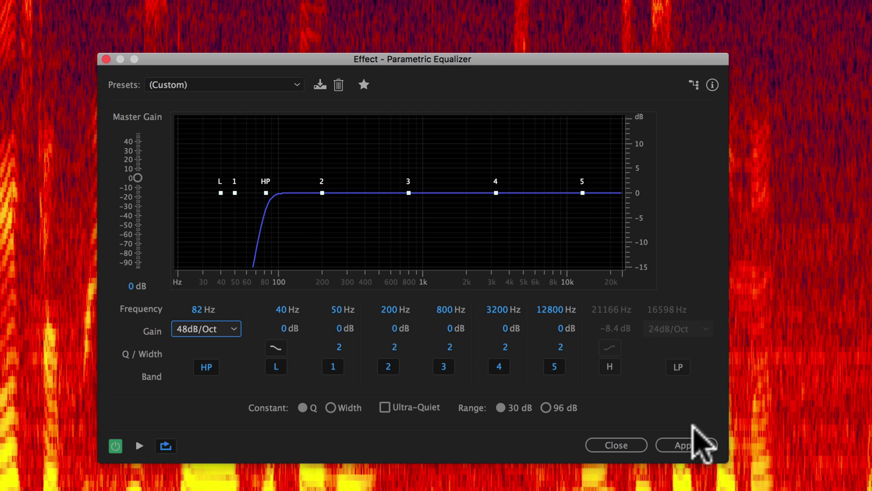
- Enable the low-pass band at 48dB/Oct with an 18000 Hz cutoff
left_click(678, 366)
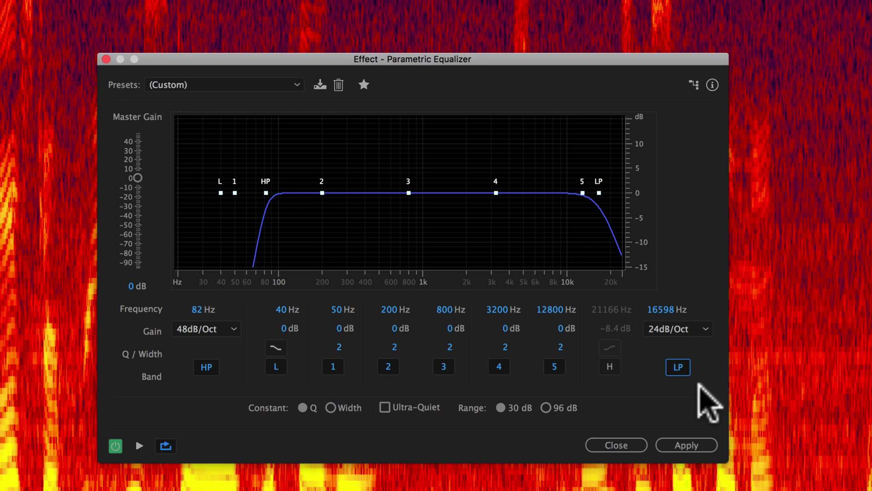
left_click(696, 330)
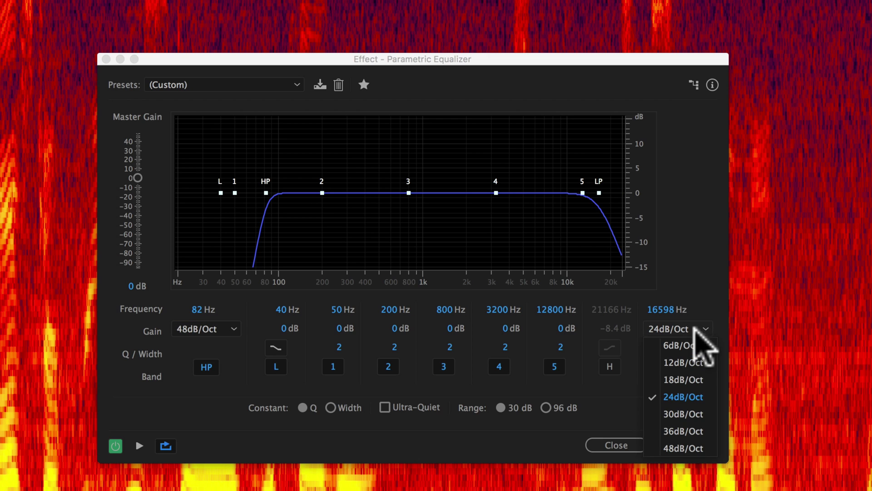
left_click(688, 447)
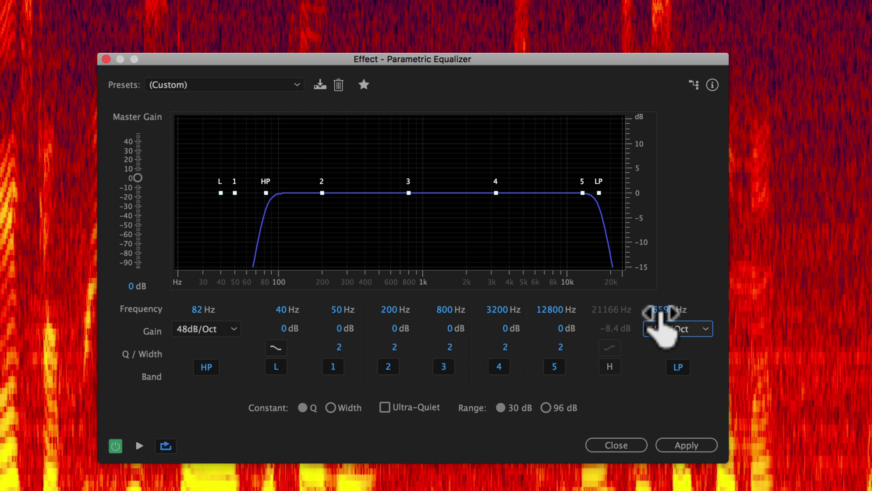
left_click_drag(662, 312, 669, 312)
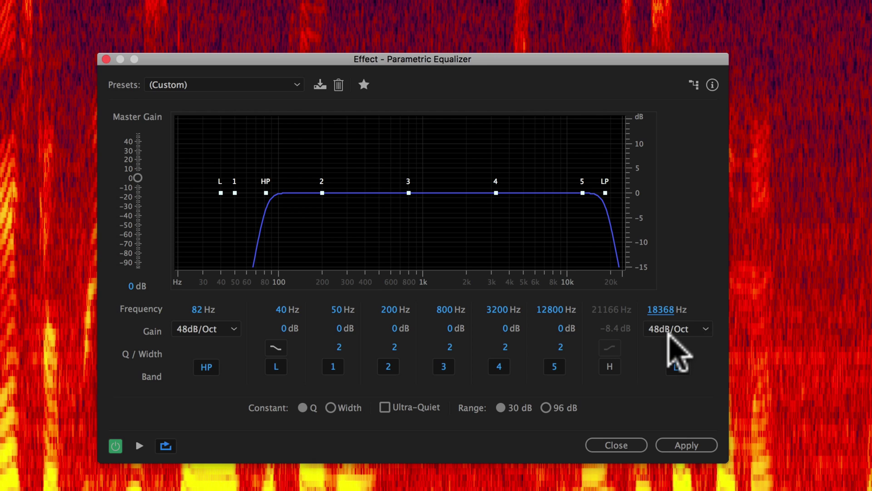
left_click(665, 313)
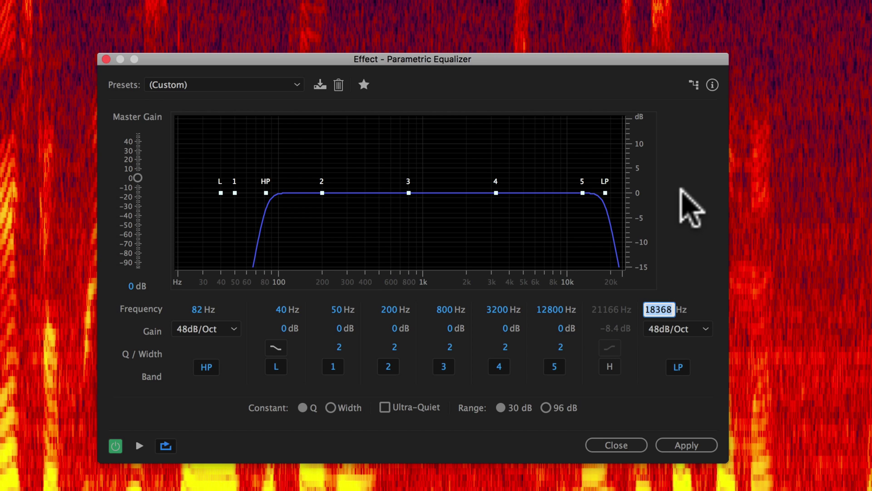
type("18000")
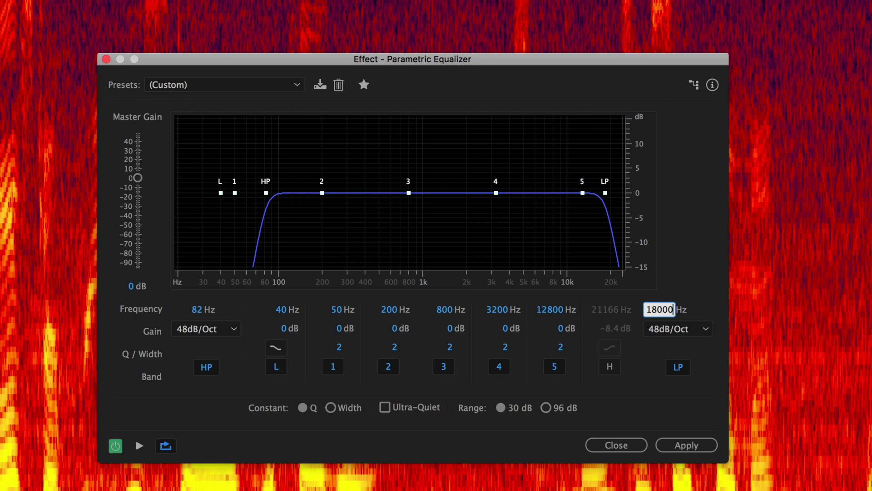
key("Return")
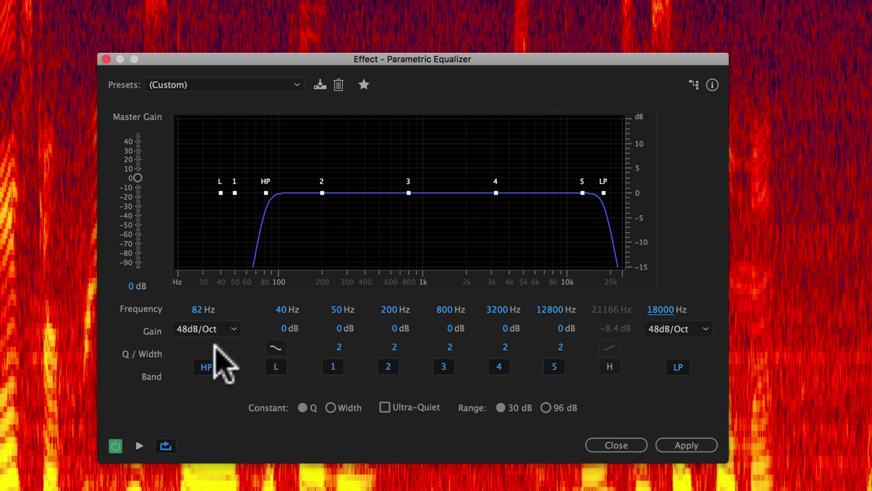
- Scrub the high-pass cutoff down to 116 Hz while previewing the equalized clip
left_click(139, 445)
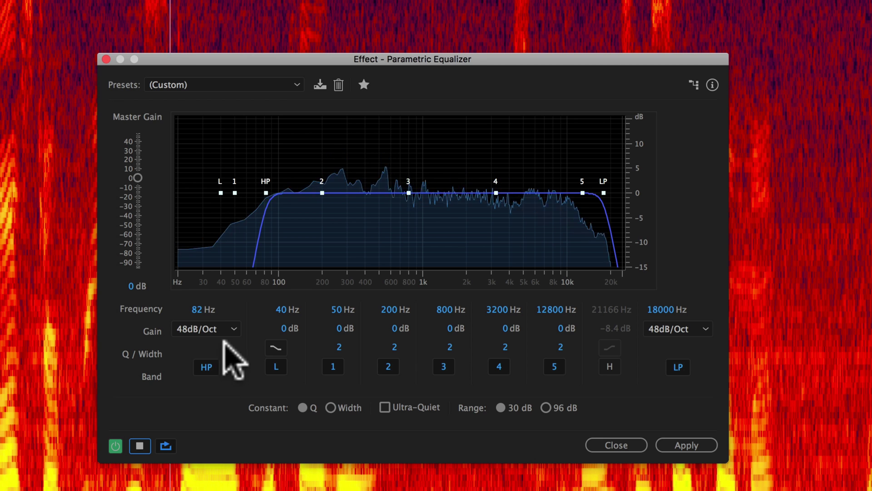
mouse_move(202, 309)
left_mouse_down()
mouse_move(226, 309)
mouse_move(173, 312)
left_mouse_up()
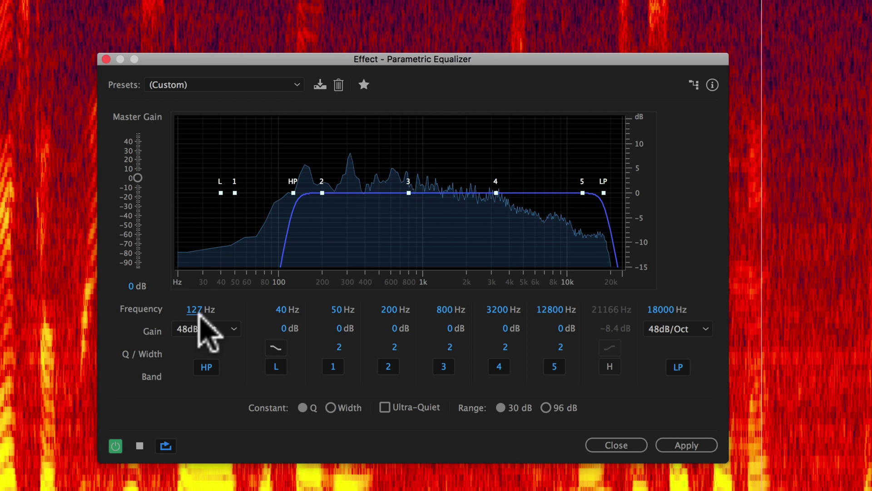
left_click(195, 314)
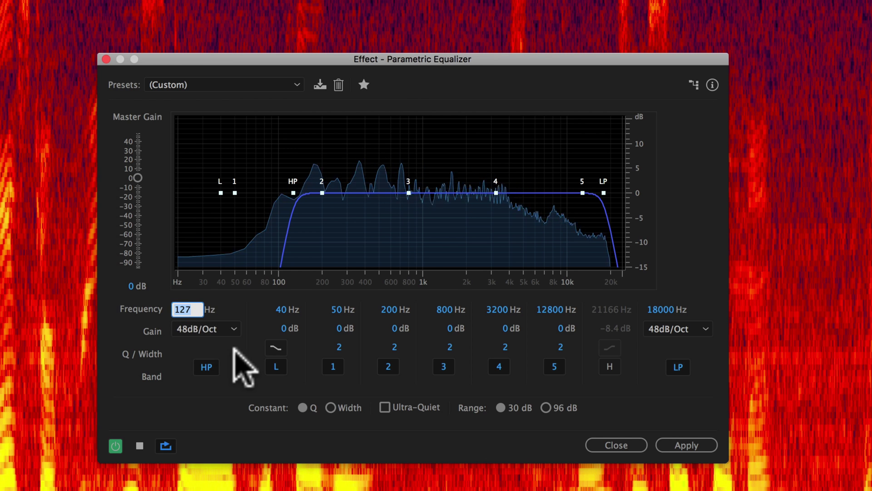
left_click(236, 365)
key("space")
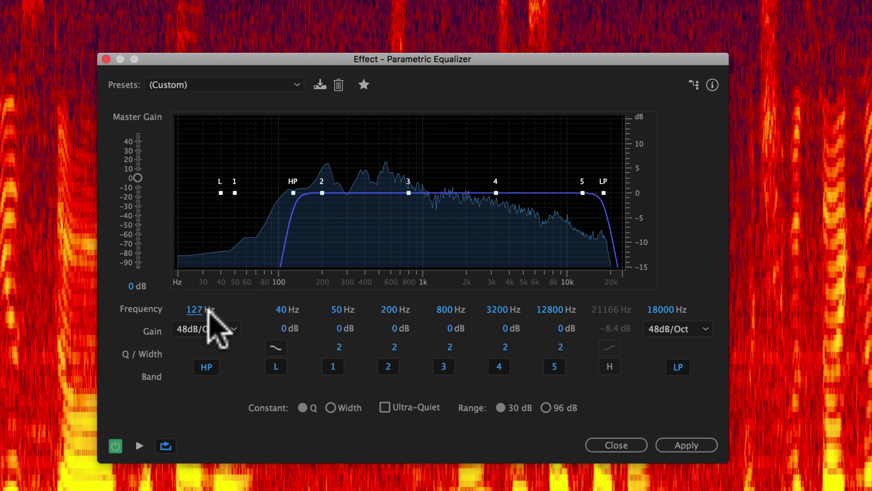
left_click_drag(202, 316, 193, 316)
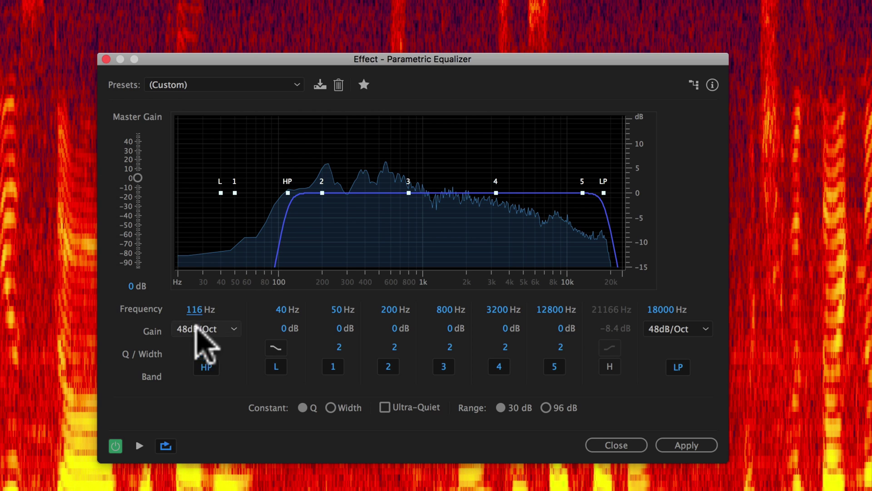
left_click(7, 104)
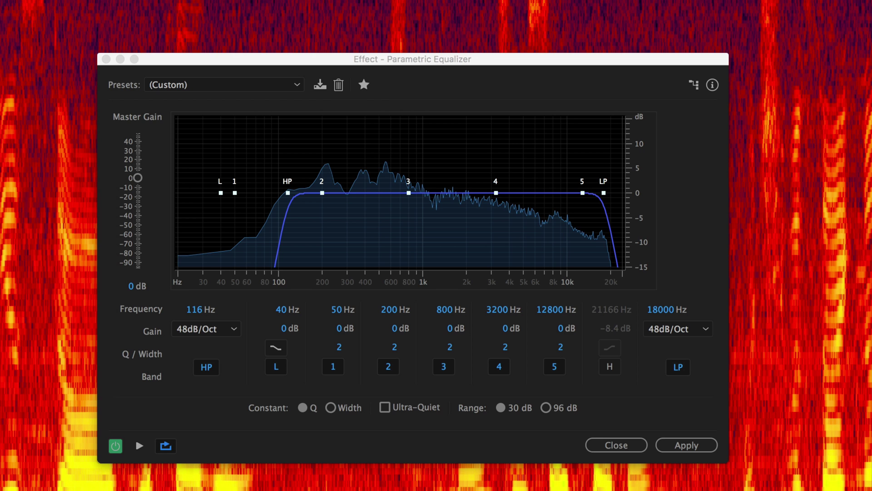
key("space")
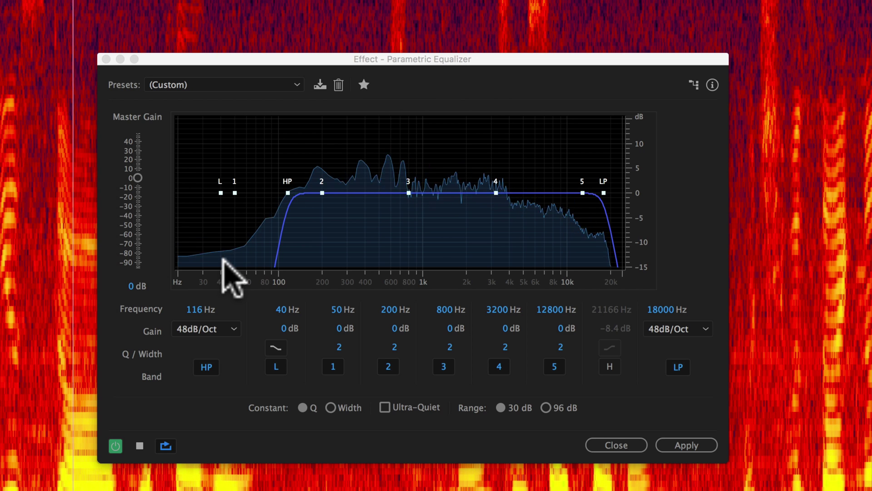
key("space")
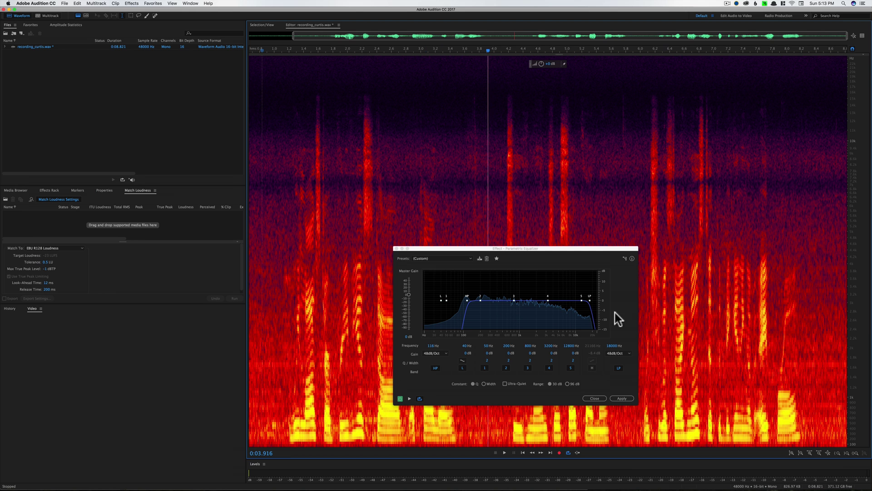
- Apply the Parametric Equalizer to the recording and place the playhead near 4 seconds
left_click(619, 399)
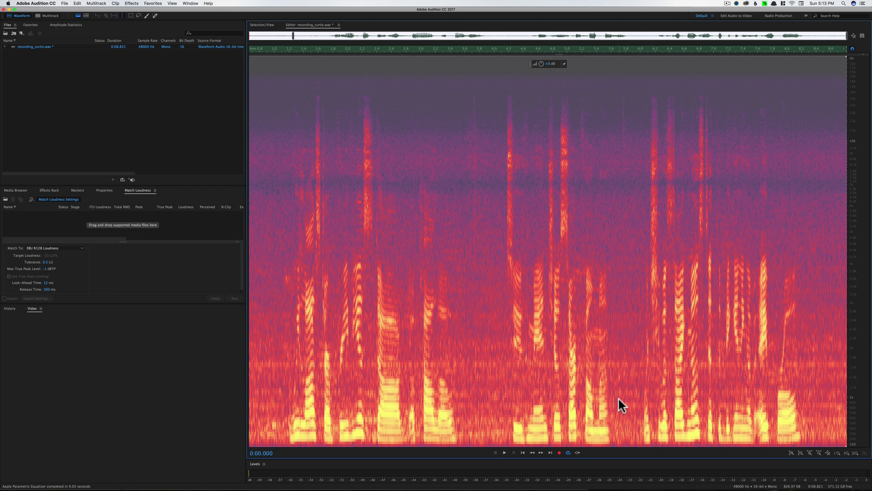
left_click(498, 358)
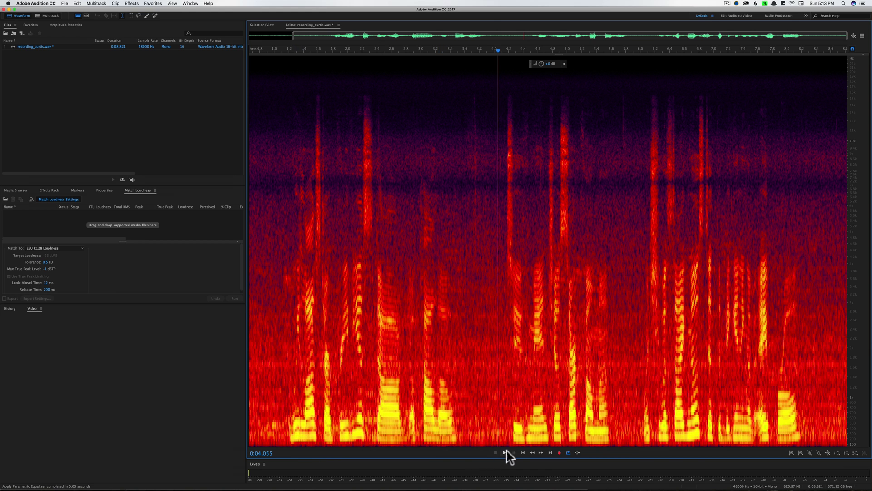
- Open the DeHummer effect with its 850 Hz base hum frequency
left_click(380, 234)
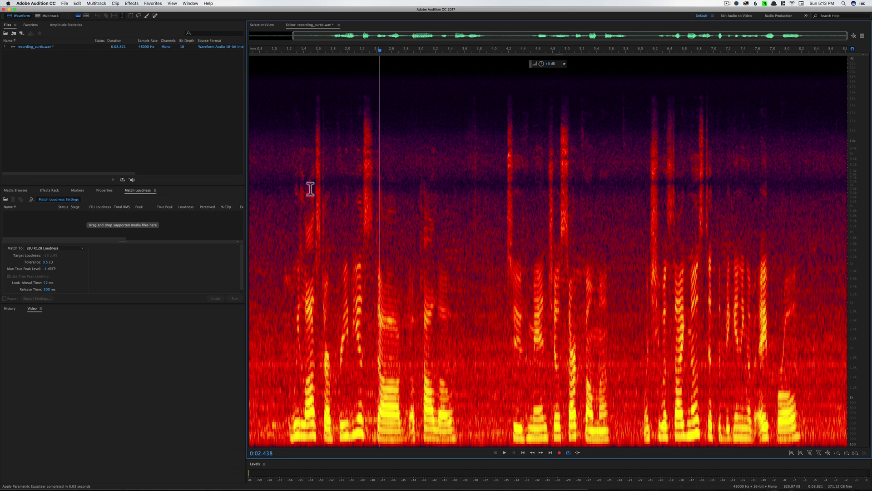
left_click(132, 4)
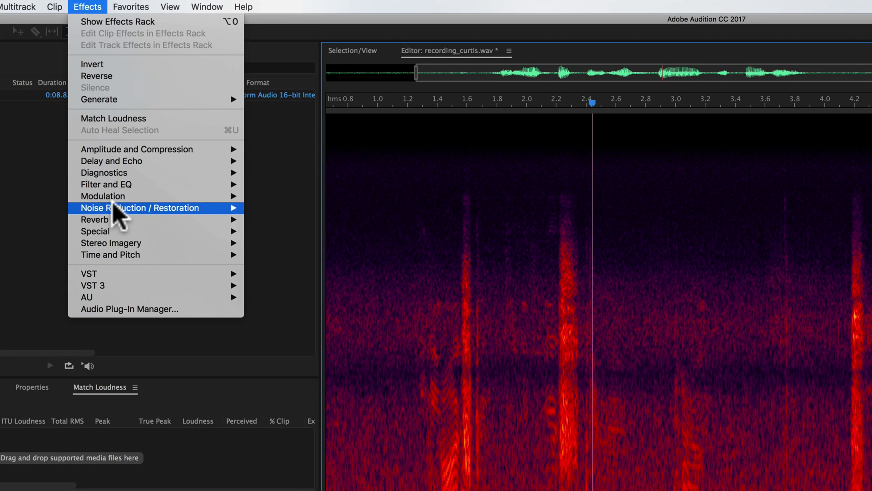
mouse_move(149, 102)
mouse_move(124, 220)
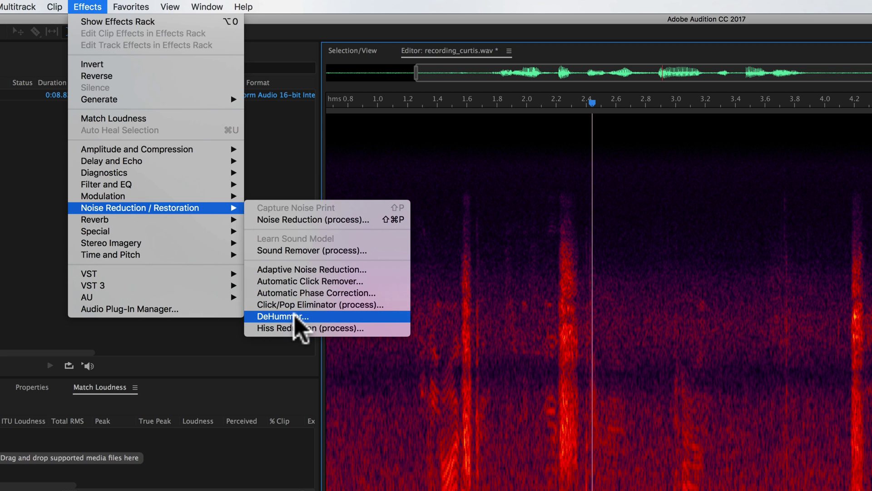
left_click(296, 317)
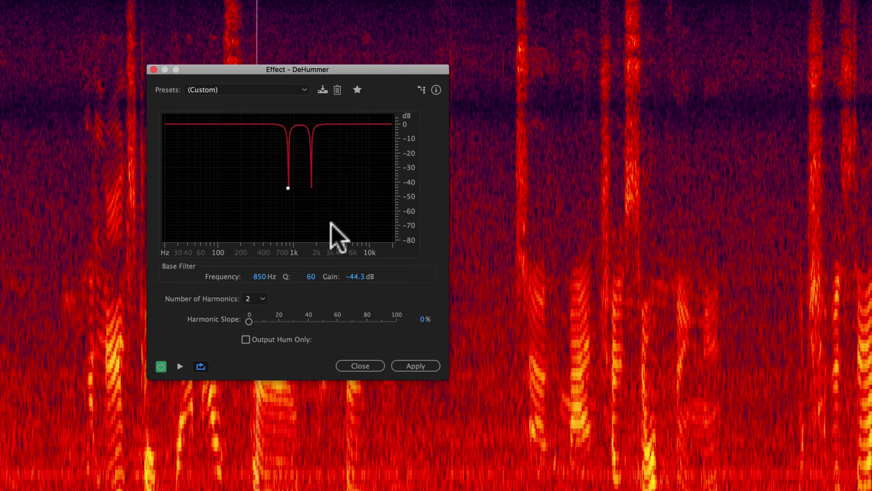
left_click(257, 276)
- Try 1 and 6 harmonics in the DeHummer, settling back on 2
left_click(264, 299)
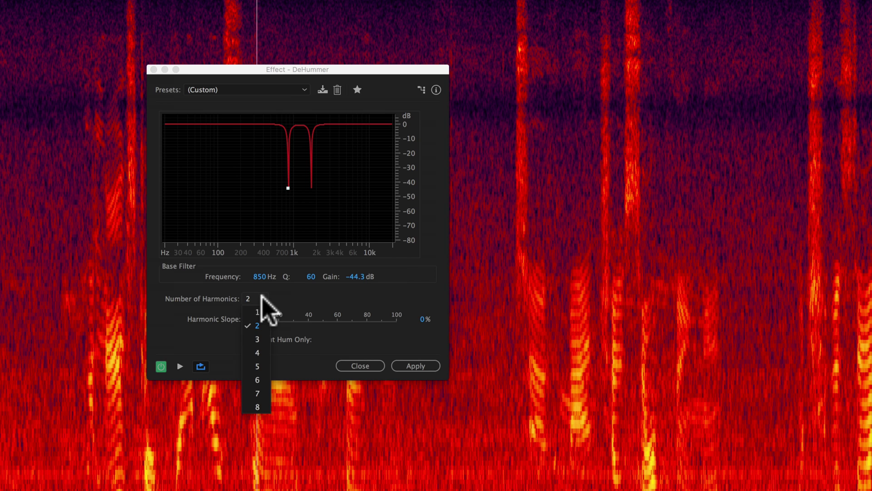
left_click(259, 311)
left_click(262, 301)
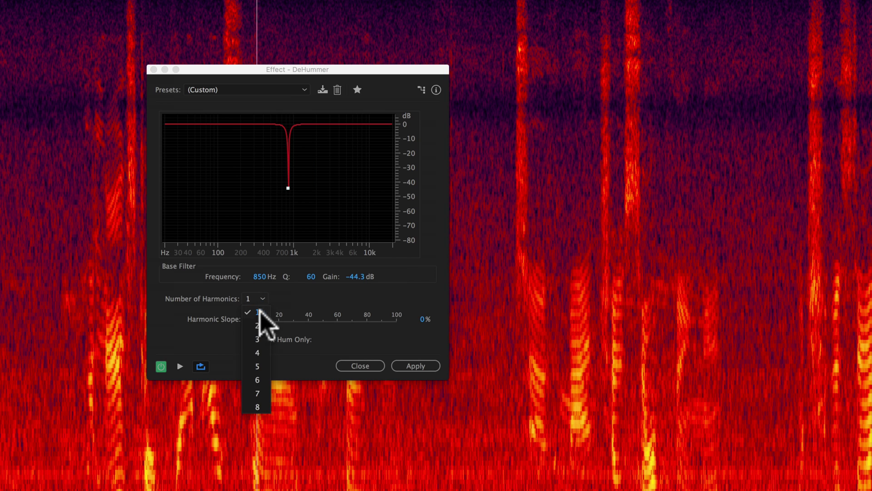
left_click(257, 380)
left_click(262, 296)
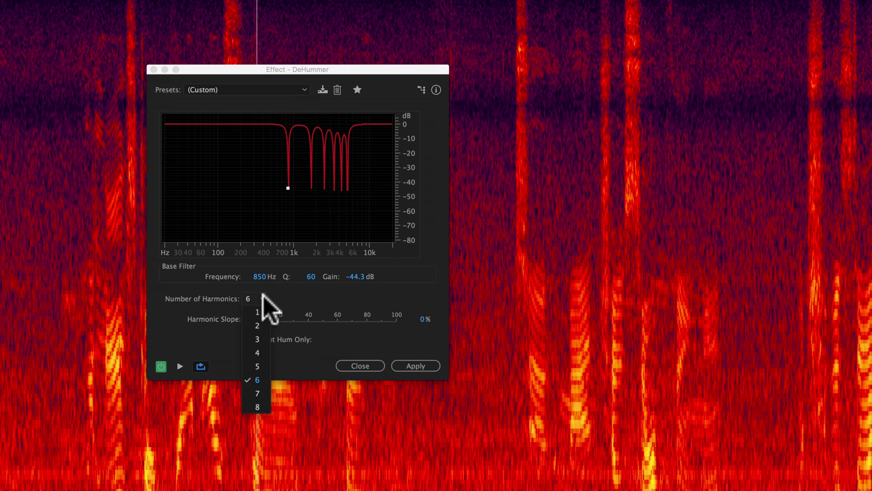
left_click(259, 325)
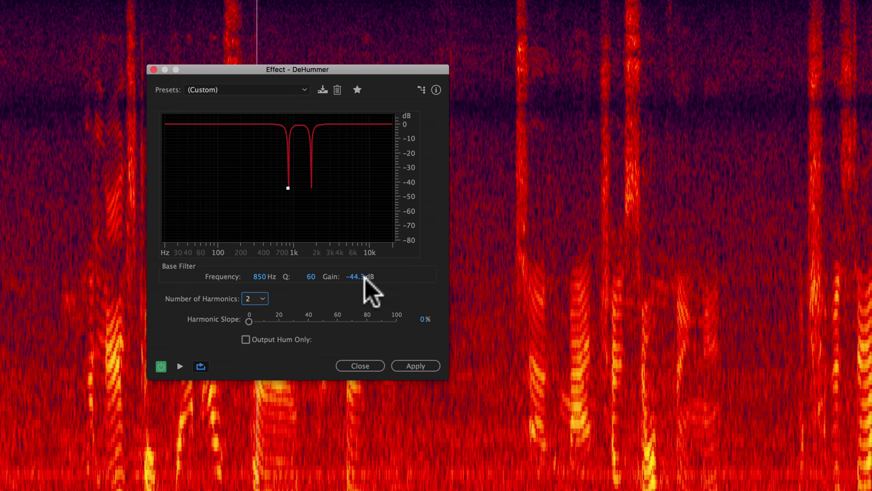
- Set the DeHummer gain to -40 dB and preview the isolated hum with Output Hum Only
left_click(353, 278)
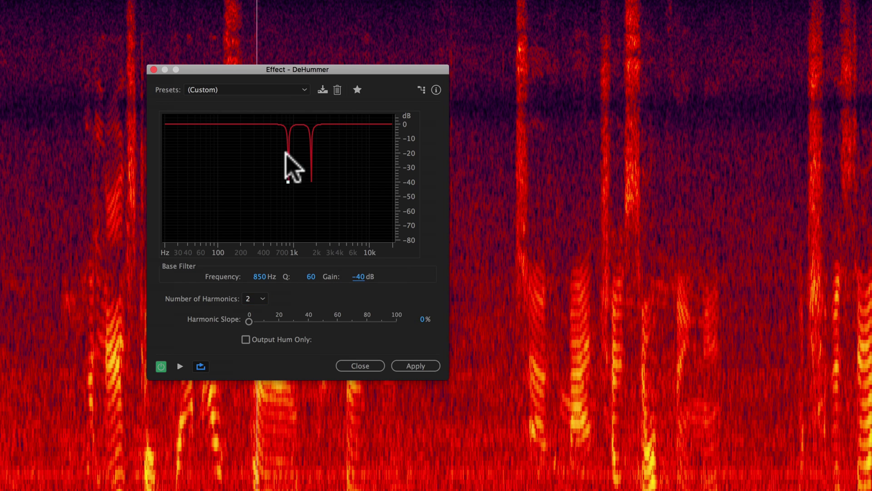
left_click(245, 340)
mouse_move(286, 181)
left_click(179, 366)
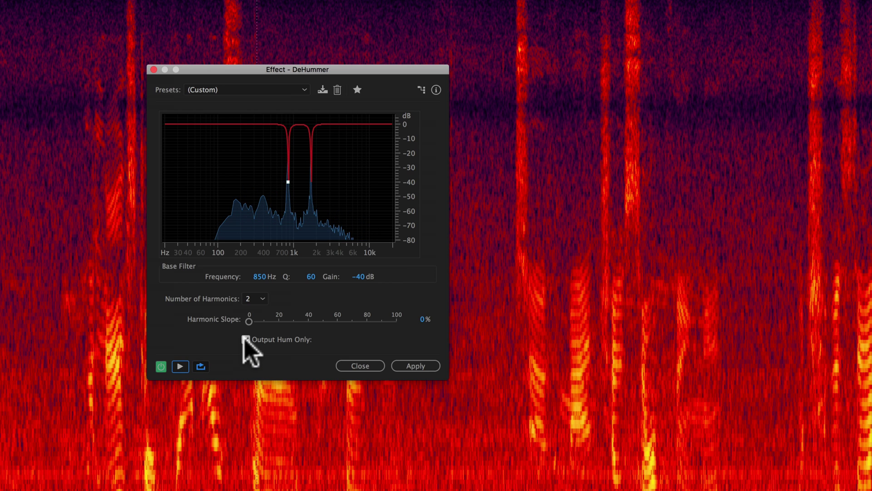
left_click(179, 367)
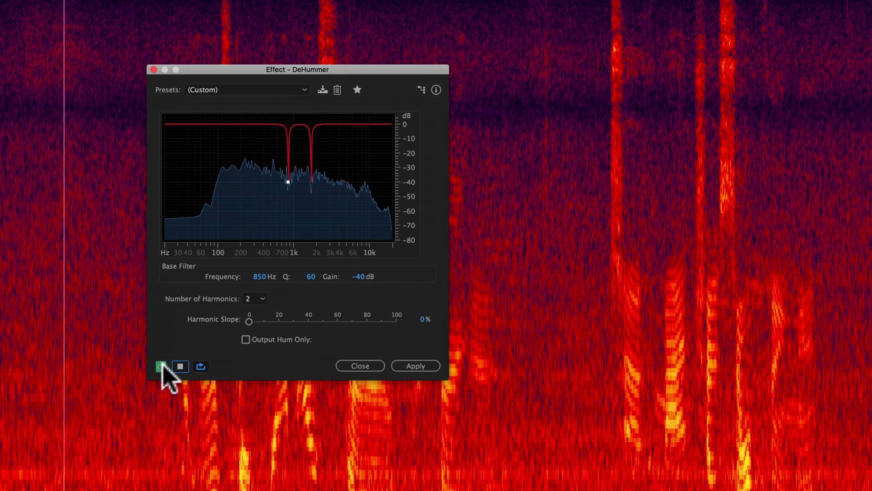
left_click(161, 366)
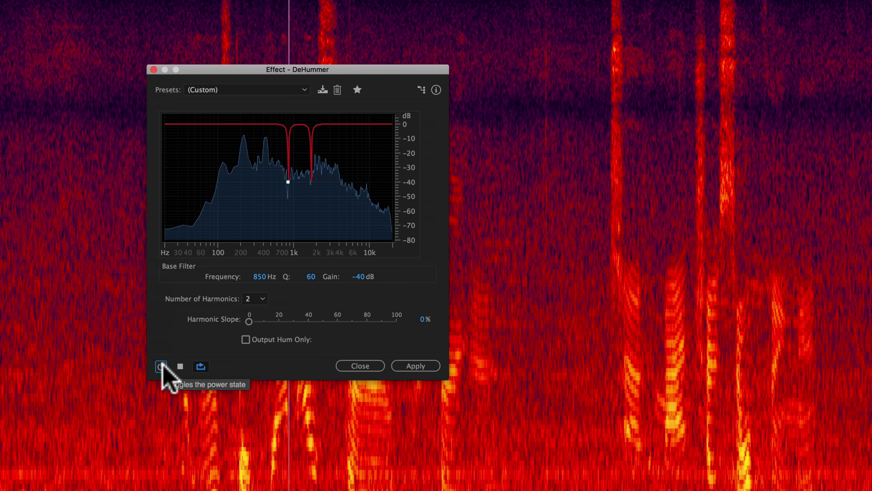
left_click(162, 366)
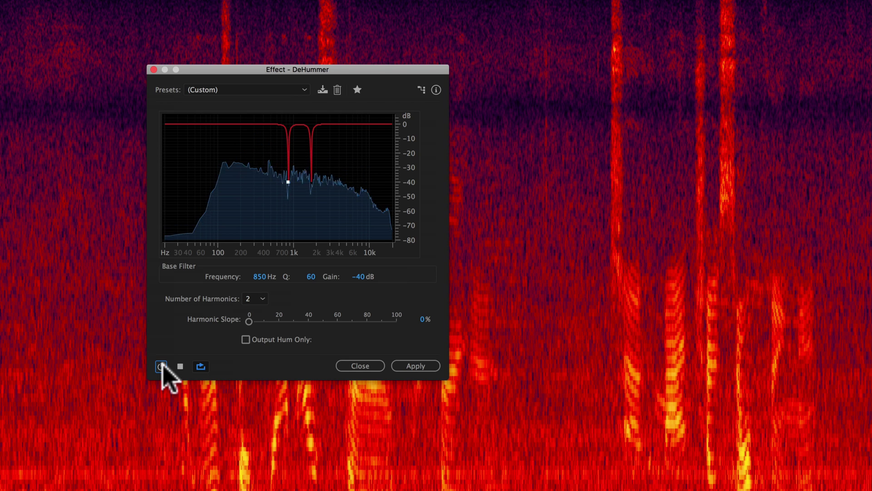
left_click(162, 366)
left_click(162, 367)
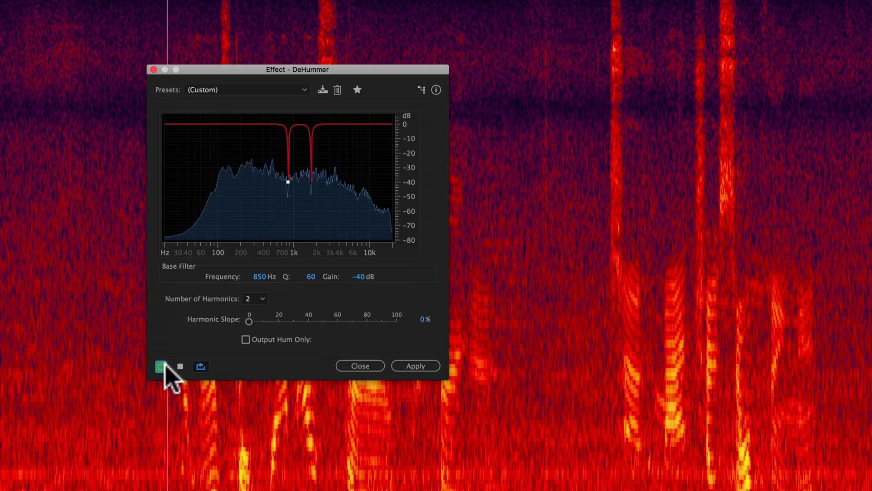
left_click(180, 366)
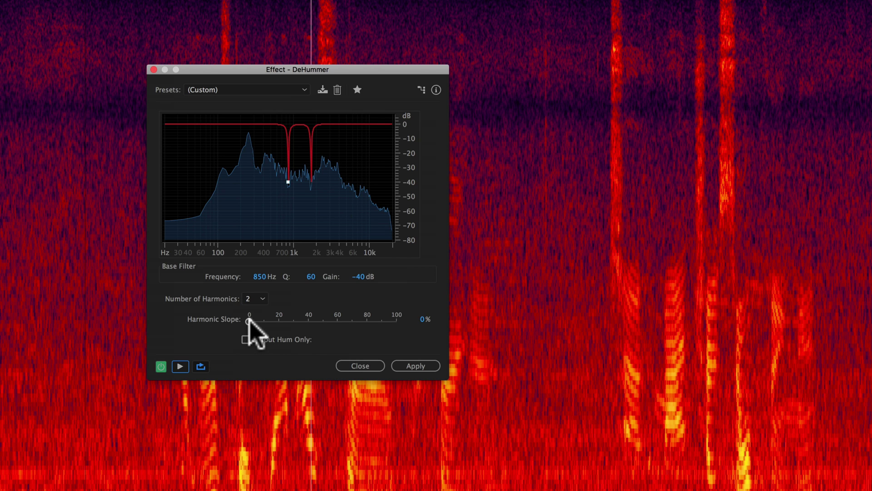
left_click_drag(249, 321, 218, 327)
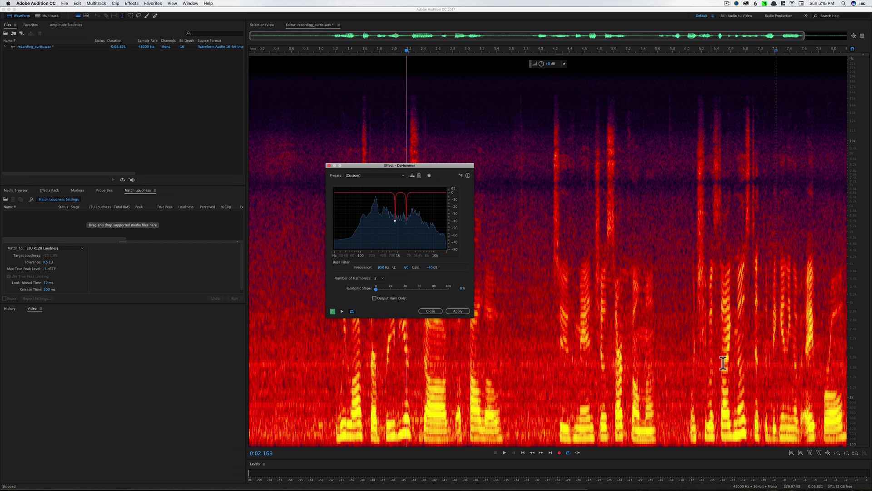
- Apply the DeHummer to the recording and place the playhead at 0.8 seconds
left_click(457, 310)
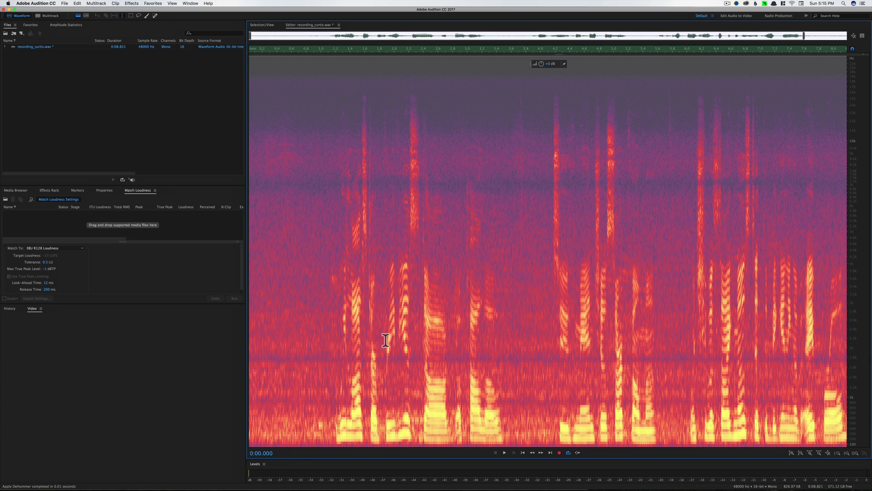
left_click(307, 327)
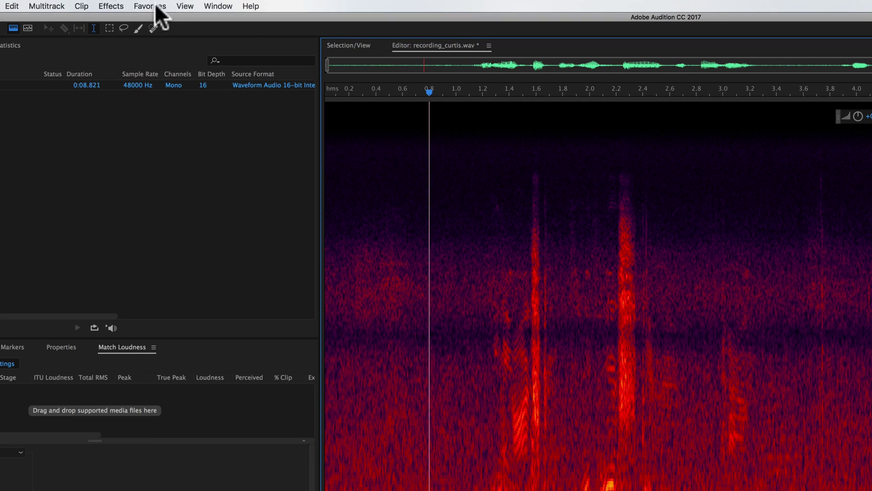
left_click(129, 3)
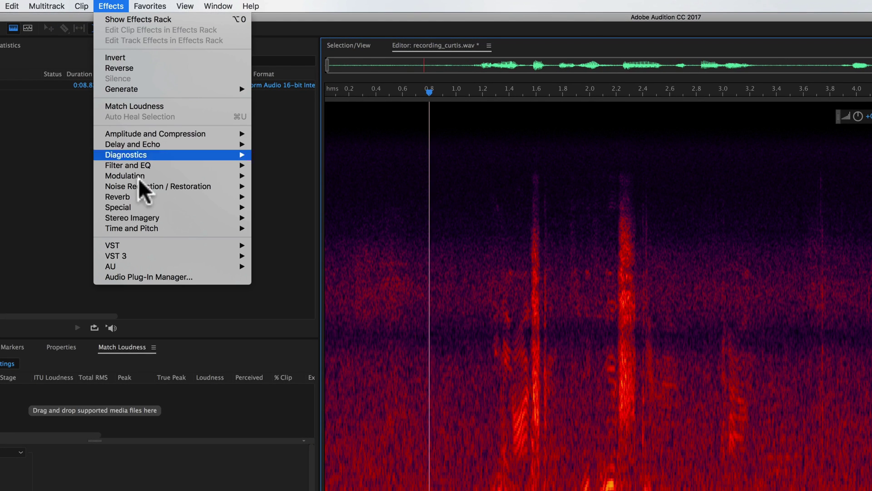
mouse_move(177, 187)
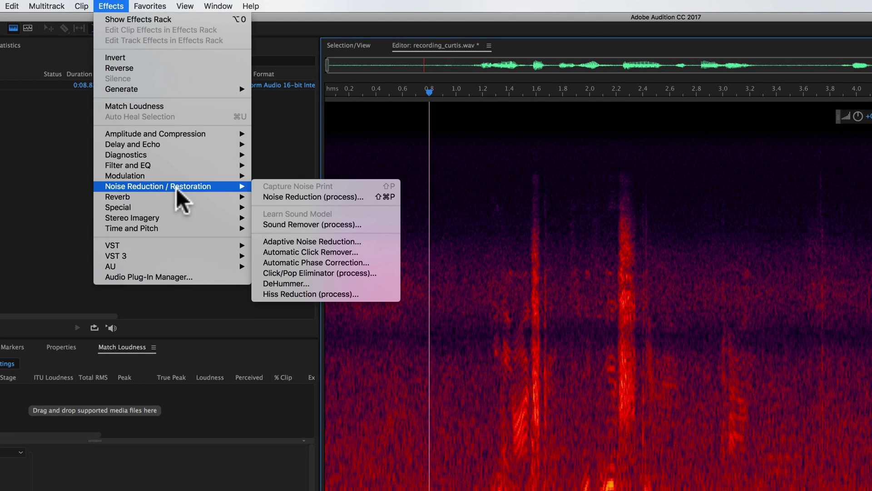
left_click(405, 403)
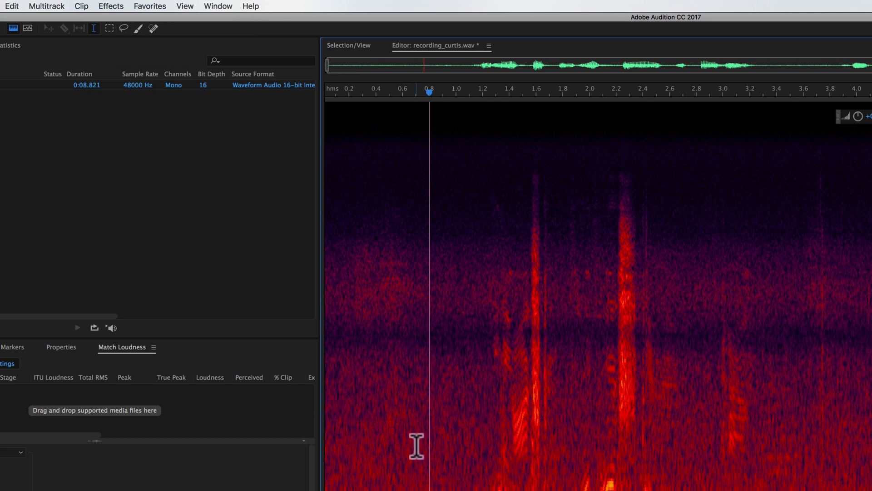
- Select the quiet first 0.8 seconds and capture a noise print from it
left_click_drag(429, 455, 252, 439)
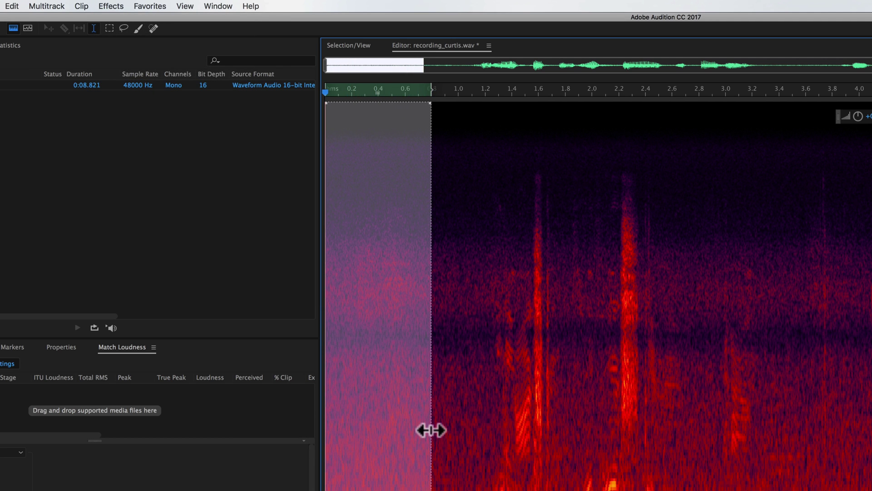
left_click(99, 4)
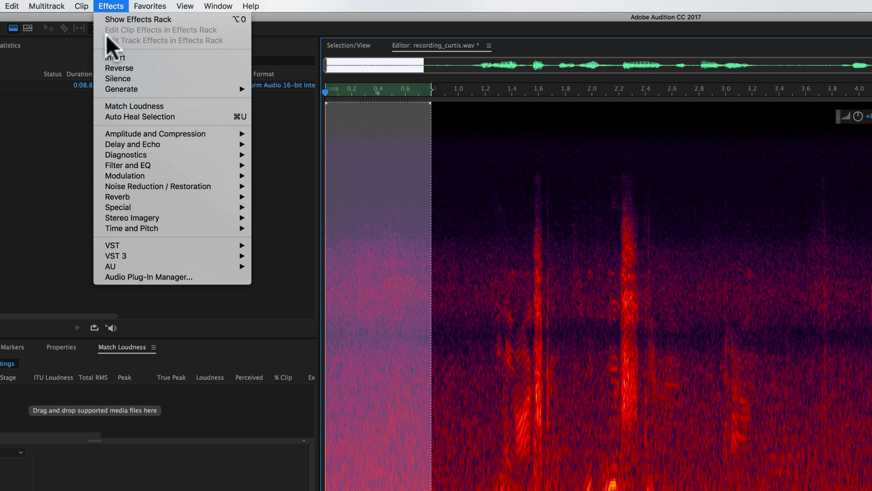
mouse_move(194, 184)
left_click(306, 186)
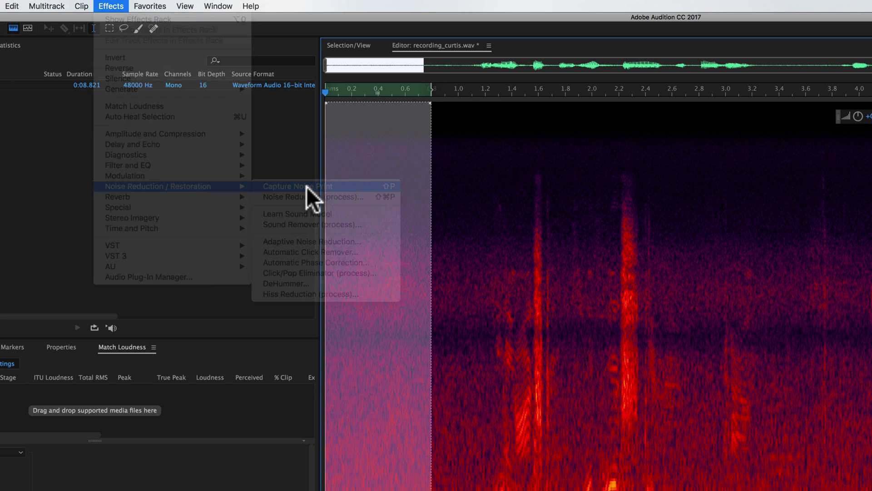
left_click(772, 478)
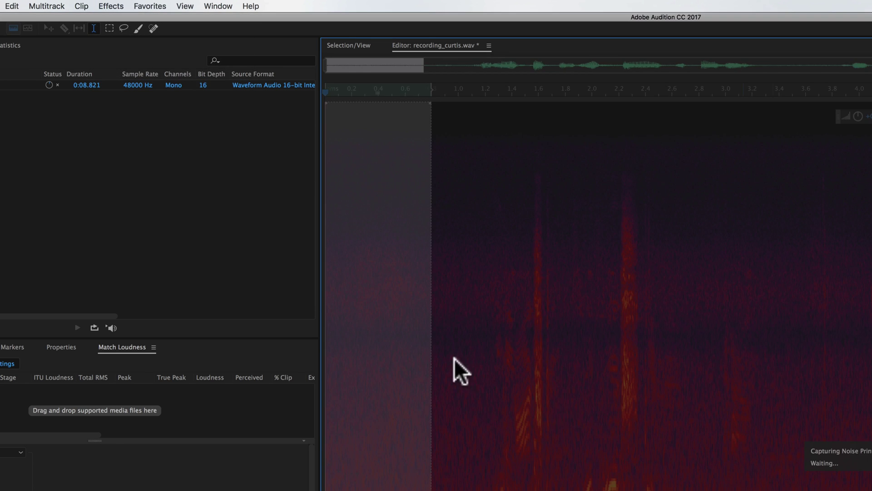
left_click(445, 341)
left_click(111, 5)
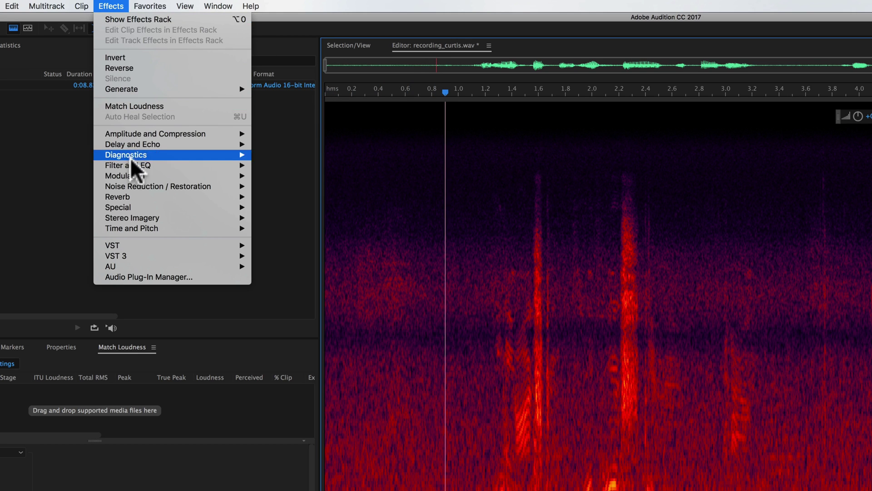
- Open Noise Reduction (process) and experiment with strength from 0% to 24% and reduce-by from 1 dB to 29 dB
mouse_move(146, 186)
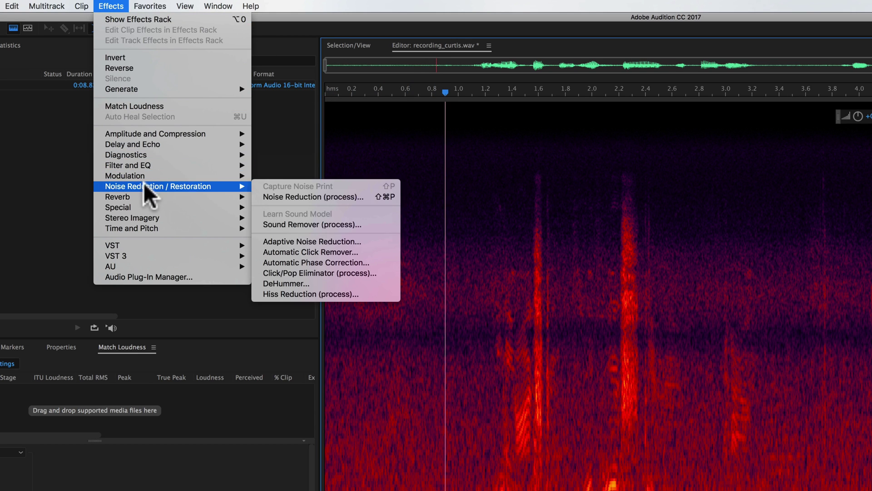
left_click(328, 197)
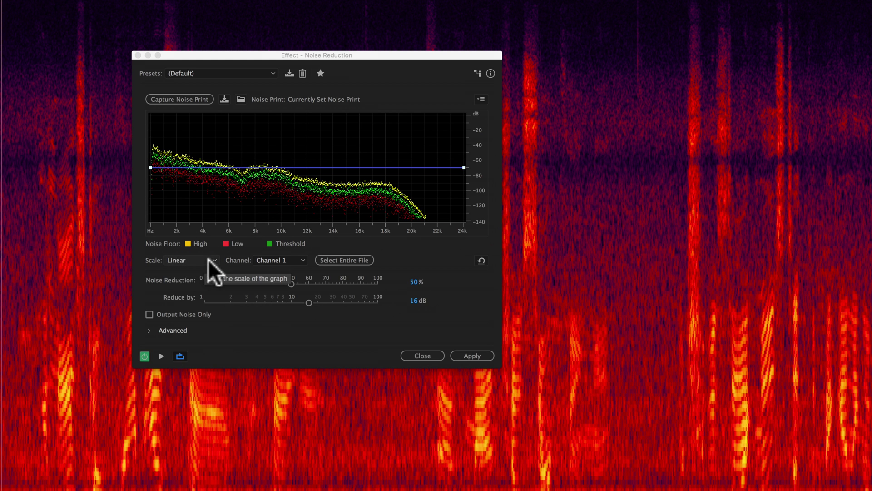
left_click(293, 260)
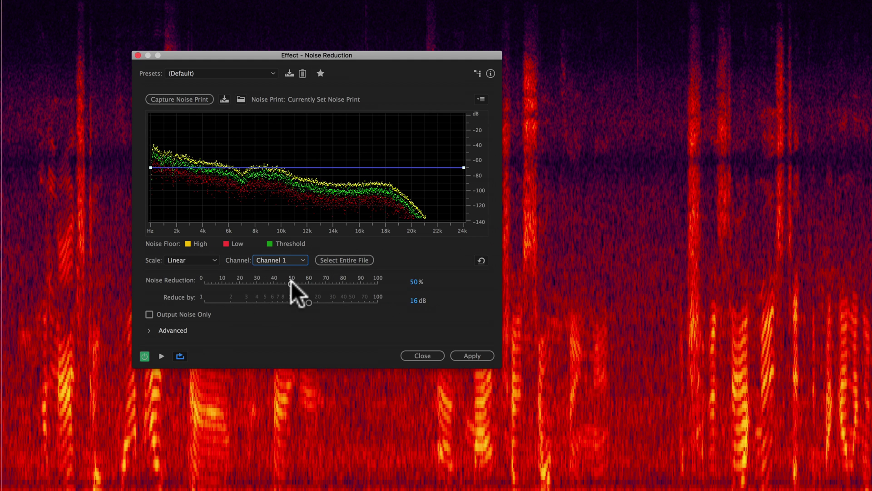
left_click_drag(291, 281, 195, 277)
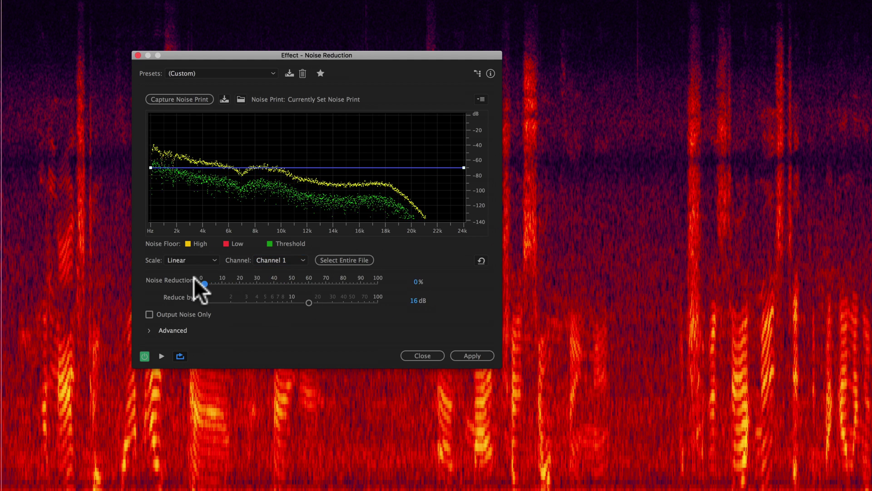
left_click_drag(305, 301, 227, 298)
mouse_move(272, 303)
left_mouse_down()
mouse_move(358, 301)
mouse_move(255, 297)
mouse_move(279, 301)
left_mouse_up()
mouse_move(204, 283)
left_mouse_down()
mouse_move(246, 282)
mouse_move(202, 279)
left_mouse_up()
- Enable Output Noise Only, enter a 6 dB reduce-by, and test noise reduction at 49%
left_click(149, 313)
left_click(412, 301)
type("6")
key("Return")
left_click_drag(204, 280, 181, 278)
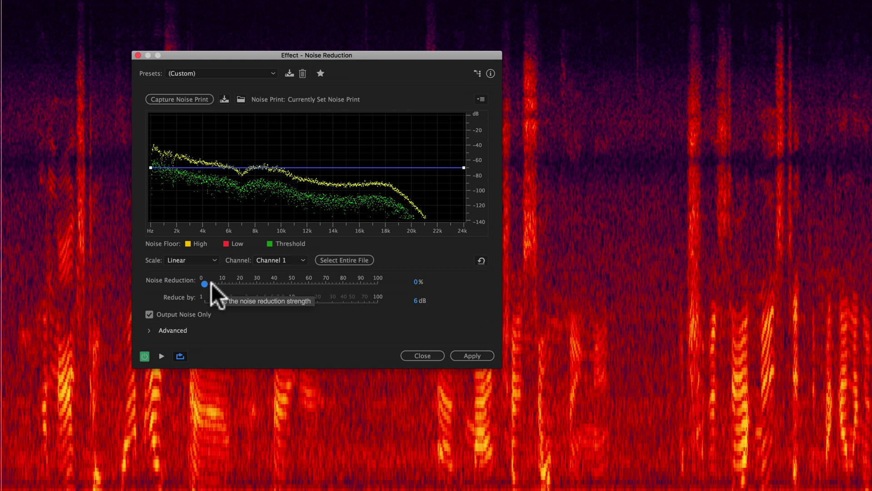
- Preview Noise Reduction amounts from 0% to 100%, then apply it at 30% strength
left_click_drag(205, 282, 189, 250)
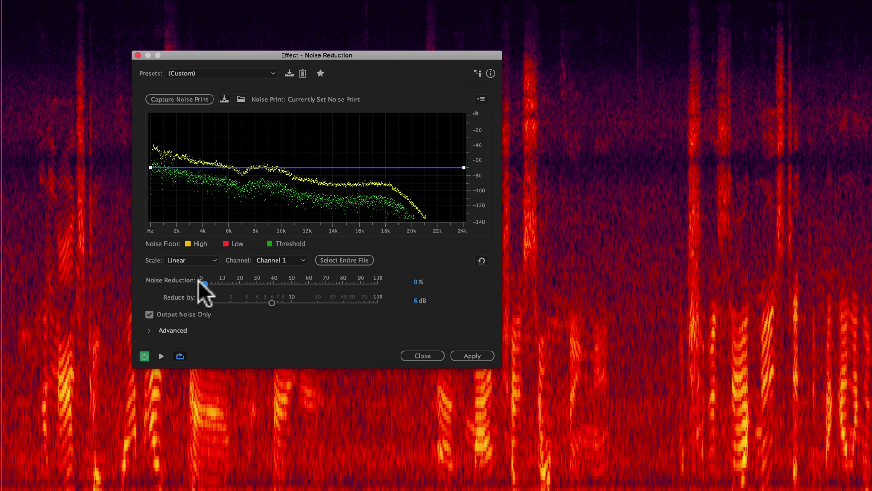
left_click_drag(204, 284, 245, 283)
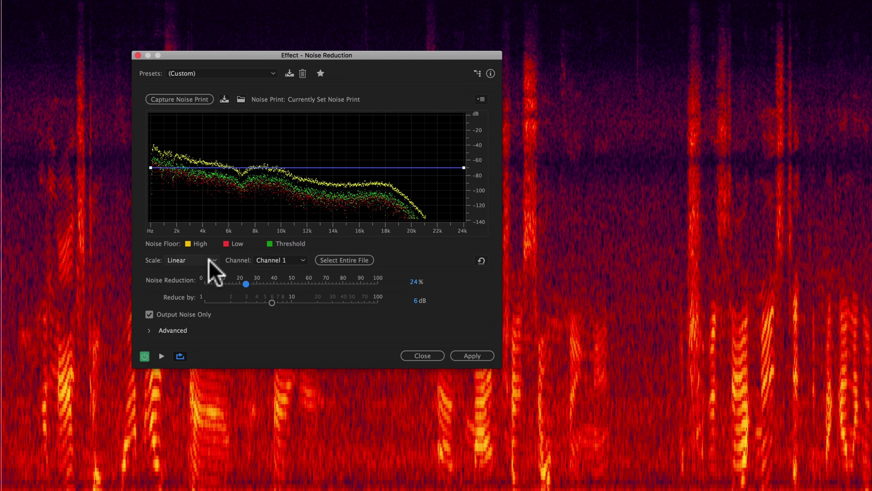
left_click_drag(245, 283, 278, 282)
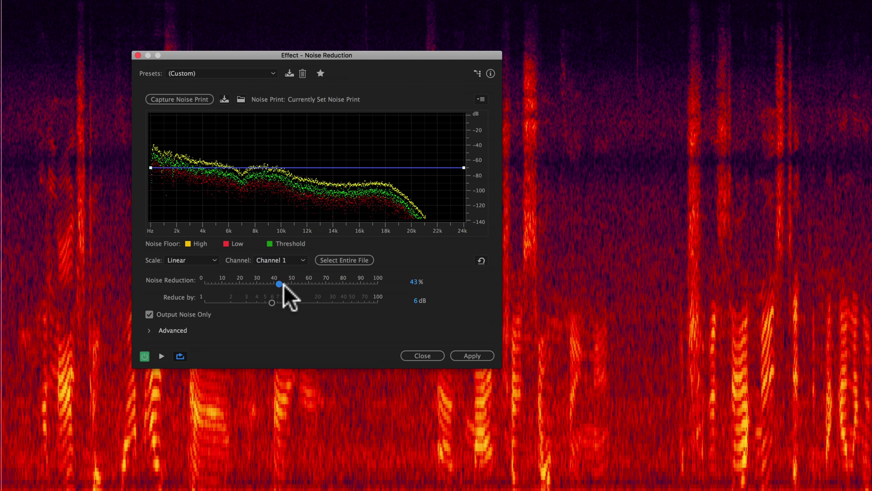
left_click_drag(277, 282, 250, 277)
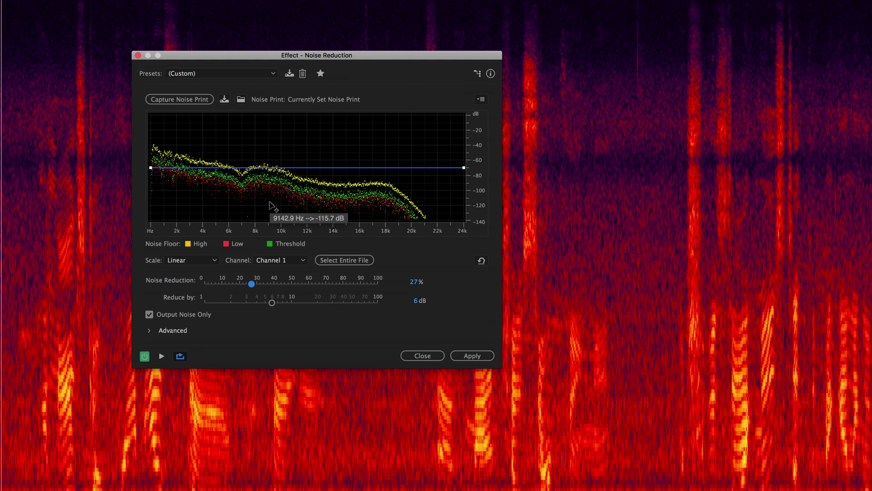
left_click_drag(251, 284, 397, 276)
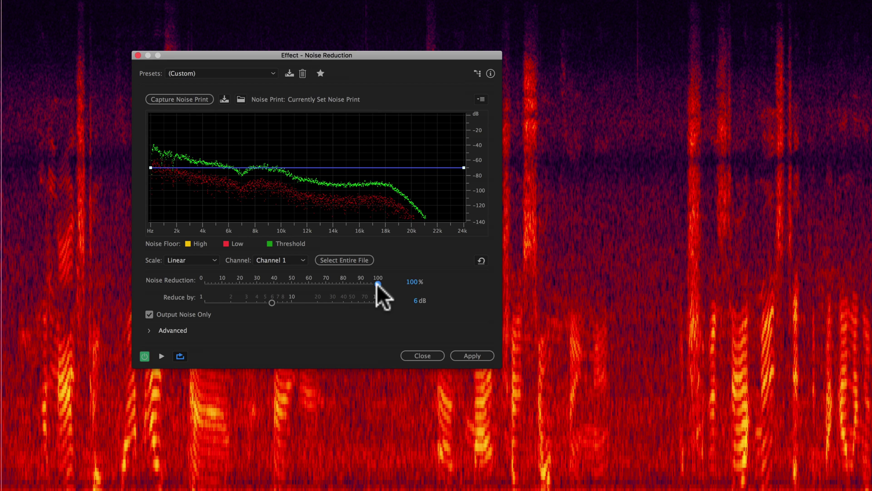
left_click_drag(377, 283, 296, 277)
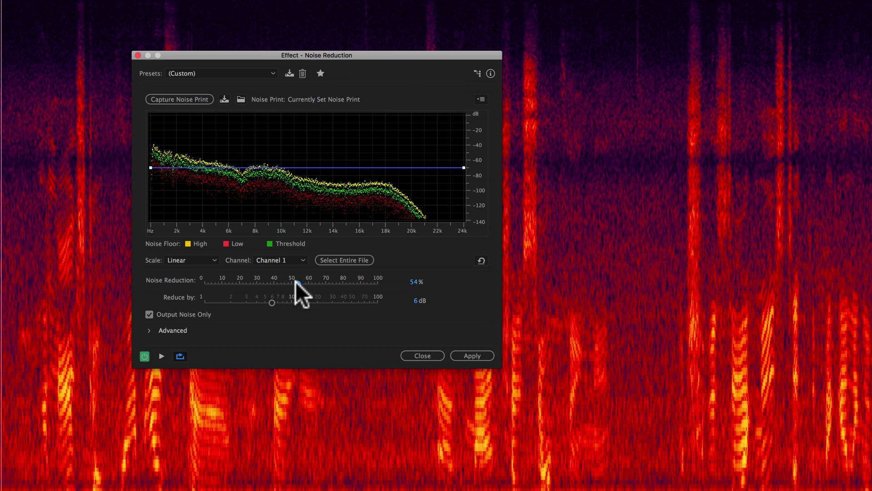
left_click_drag(298, 283, 252, 277)
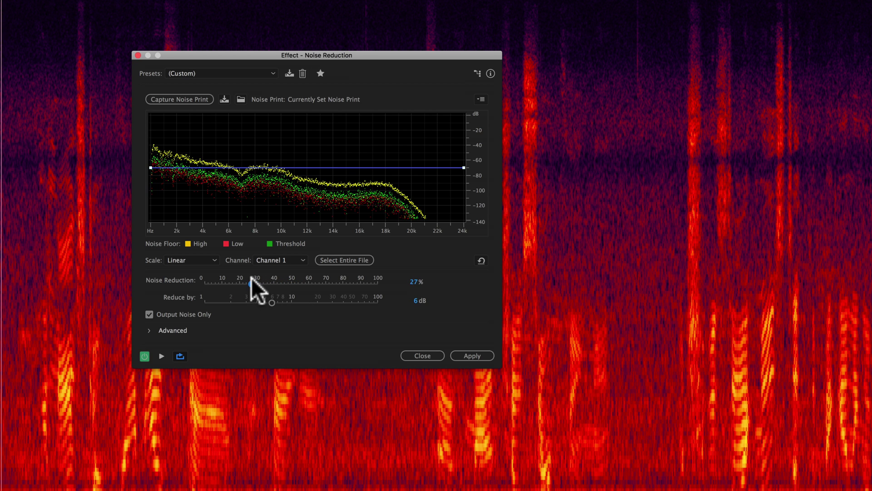
left_click(161, 356)
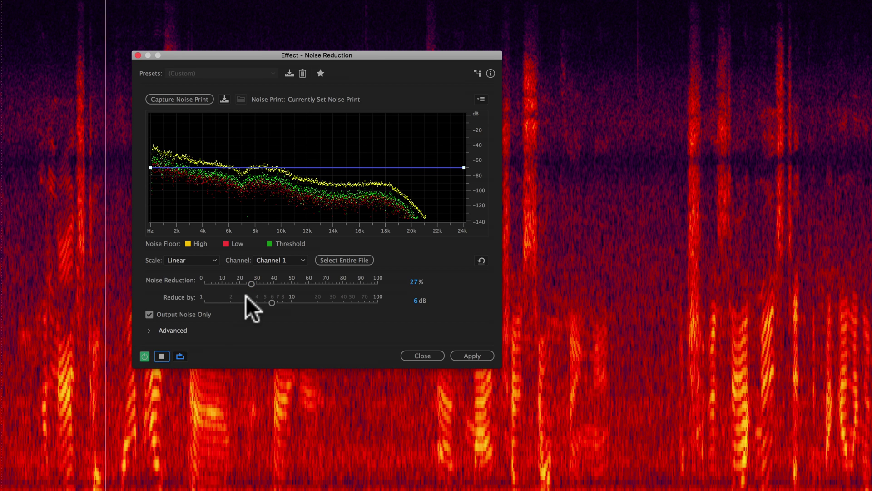
mouse_move(251, 284)
left_mouse_down()
mouse_move(215, 280)
mouse_move(323, 281)
mouse_move(256, 282)
left_mouse_up()
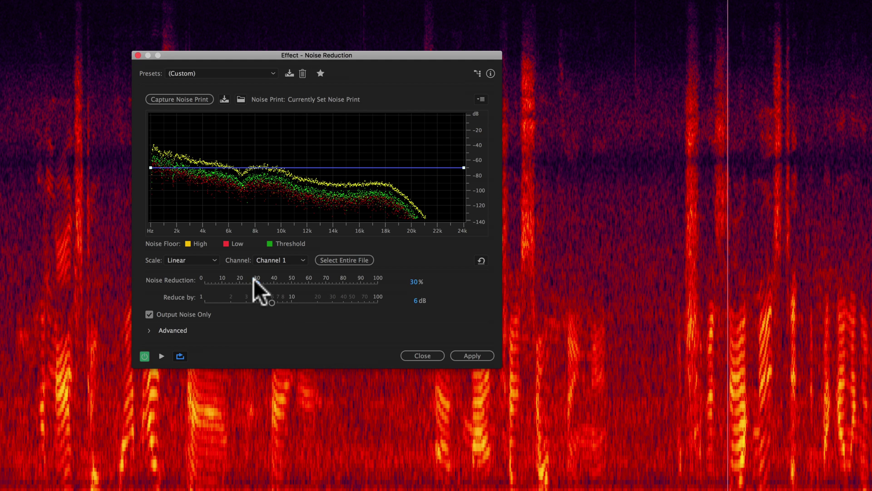
left_click(453, 350)
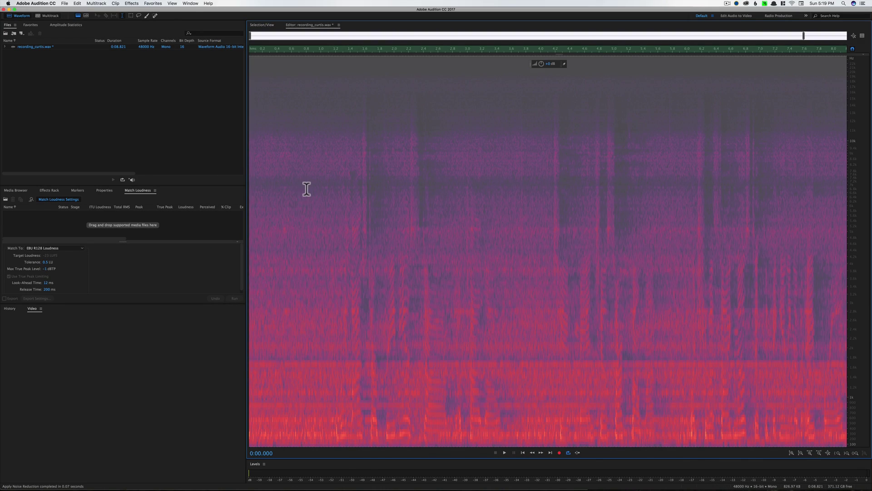
- Undo the noise-only pass and reapply Noise Reduction at 30% and 6 dB, keeping the speech
left_click(306, 188)
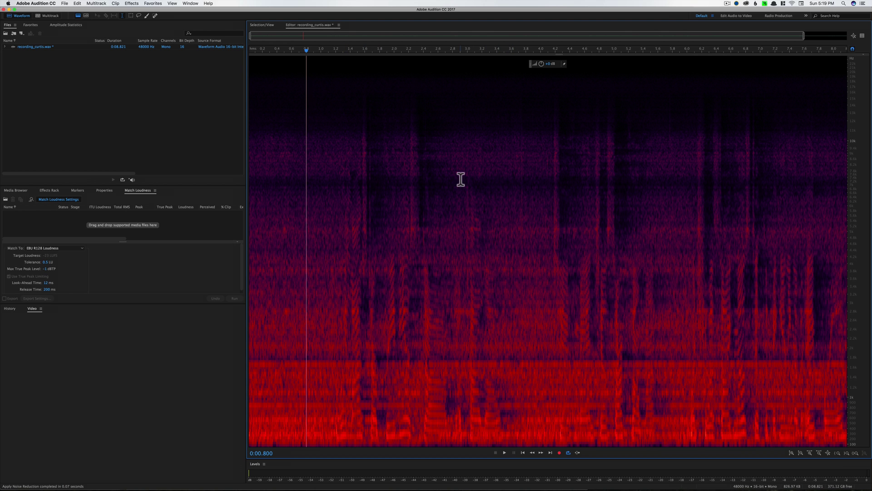
key("super+z")
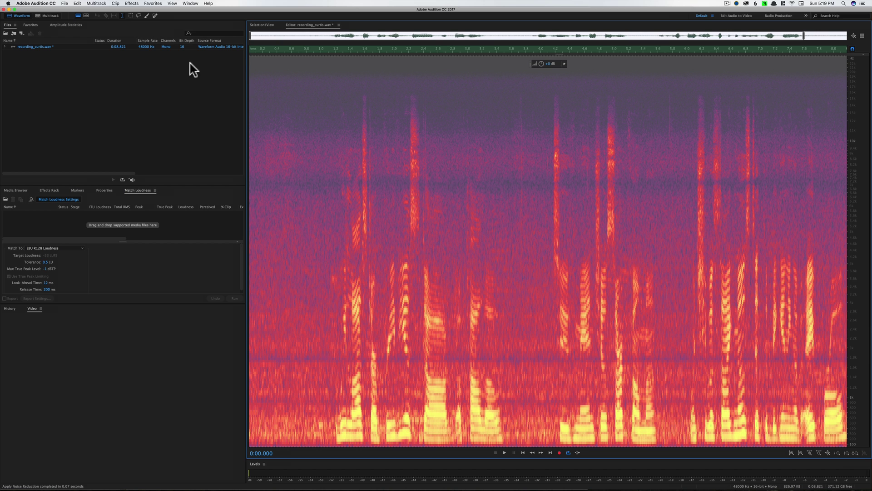
left_click(131, 3)
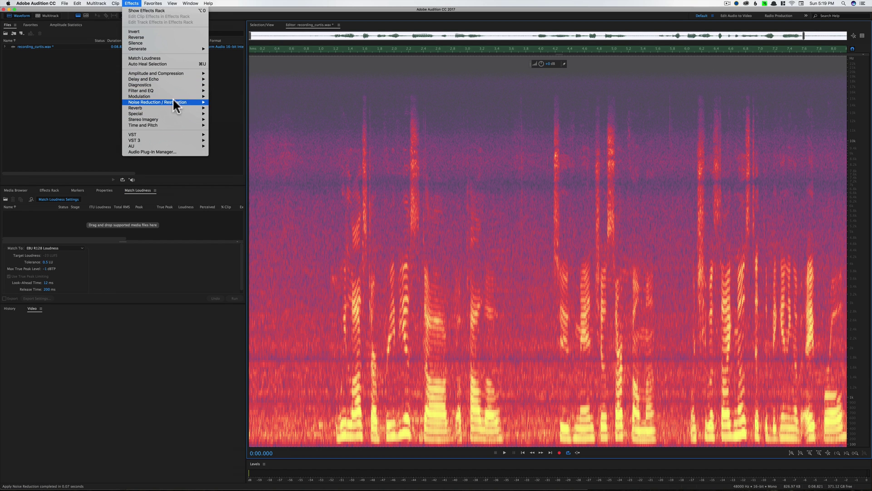
mouse_move(182, 102)
left_click(237, 108)
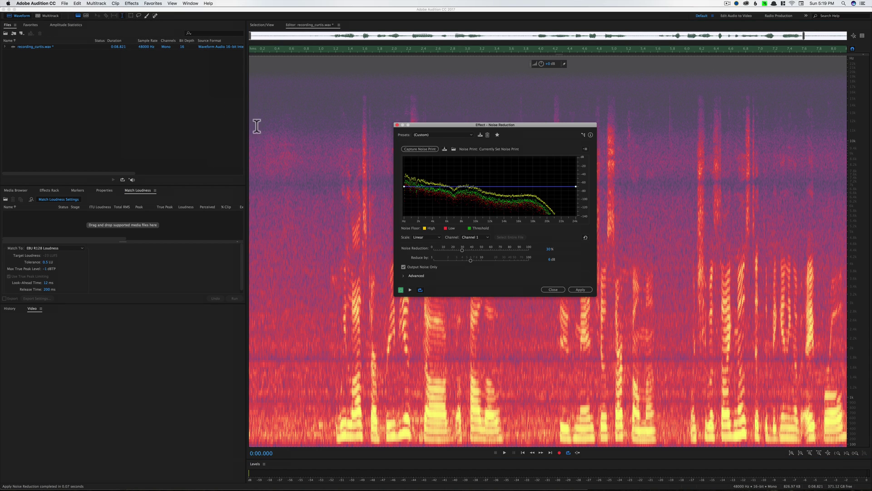
left_click(581, 290)
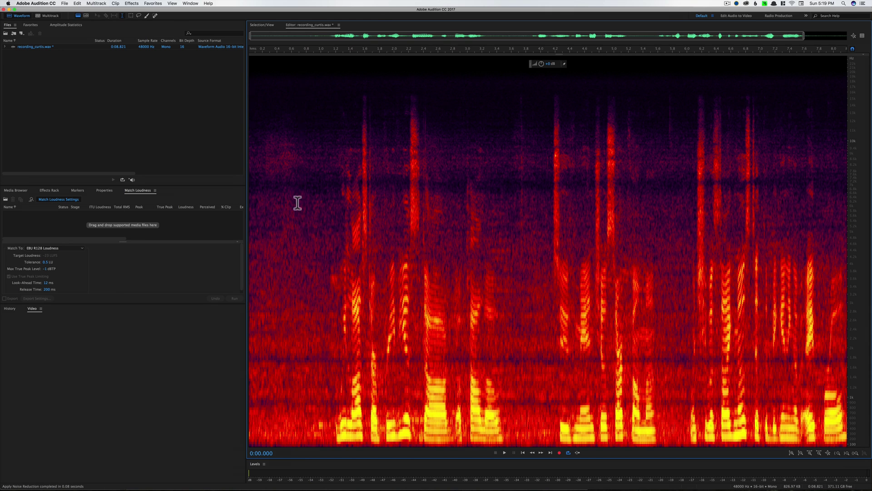
left_click(299, 200)
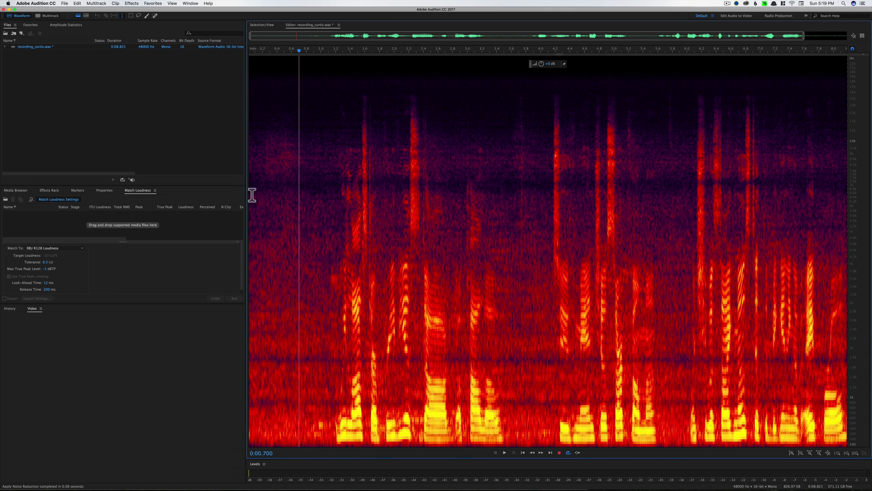
- Play the noise-reduced clip from the start, zoomed out to show the whole file
left_click(252, 196)
key("space")
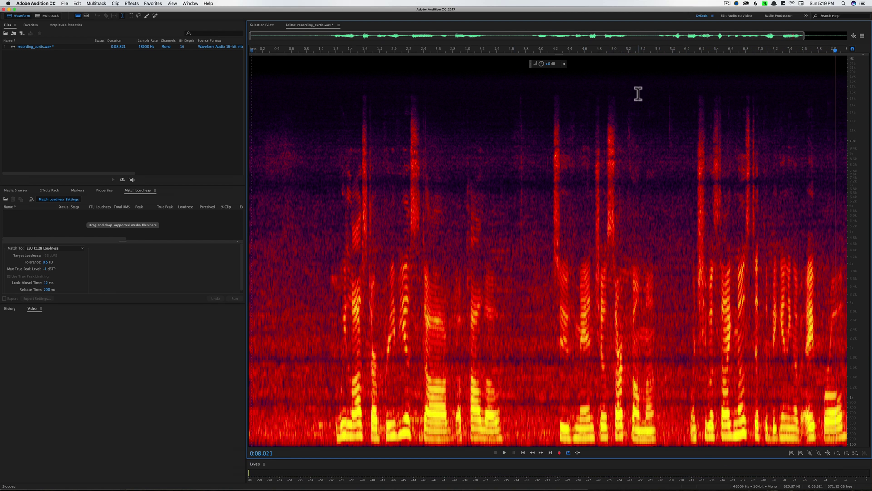
left_click_drag(793, 36, 841, 38)
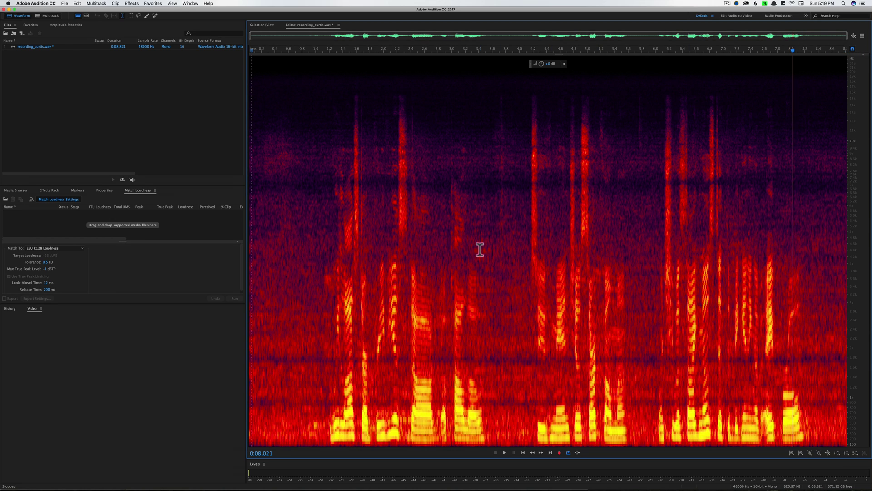
- Select all, clear the selection, and revert recording_curtis.wav to its last saved version
double_click(490, 249)
left_click(301, 165)
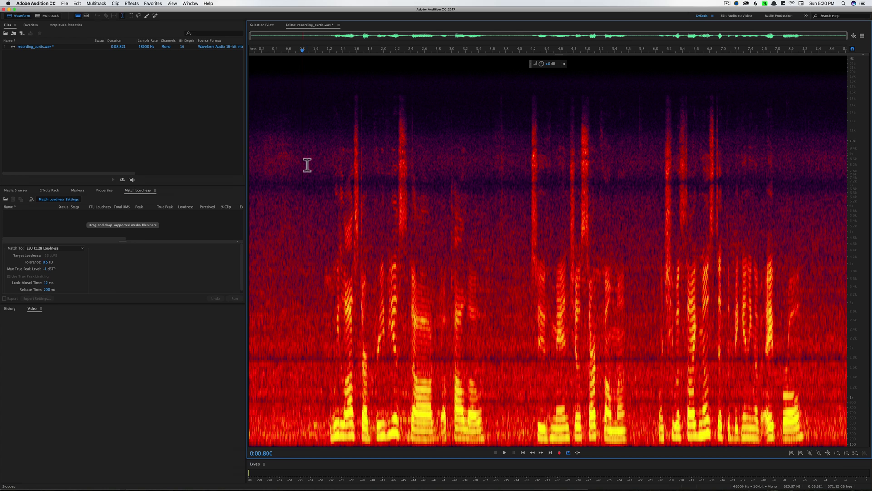
key("super+z")
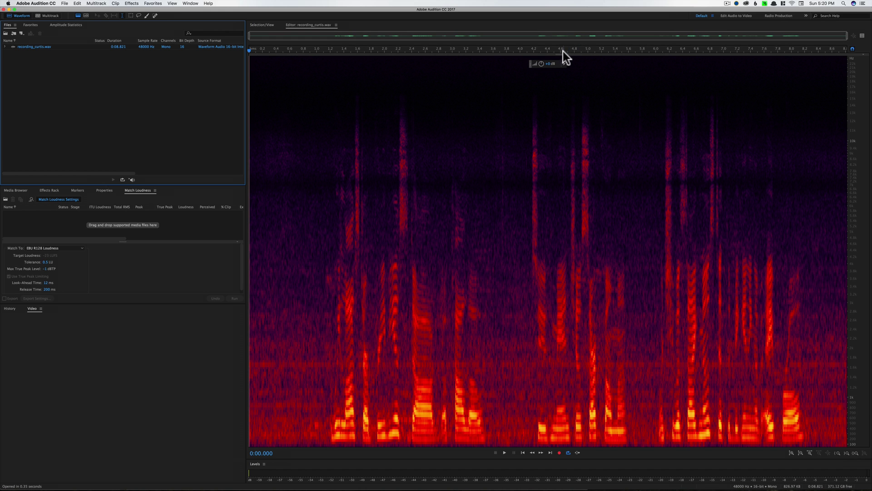
- Boost the clip's amplitude by about 15 dB with the on-clip HUD, waveform shown full height
left_click_drag(563, 55, 609, 304)
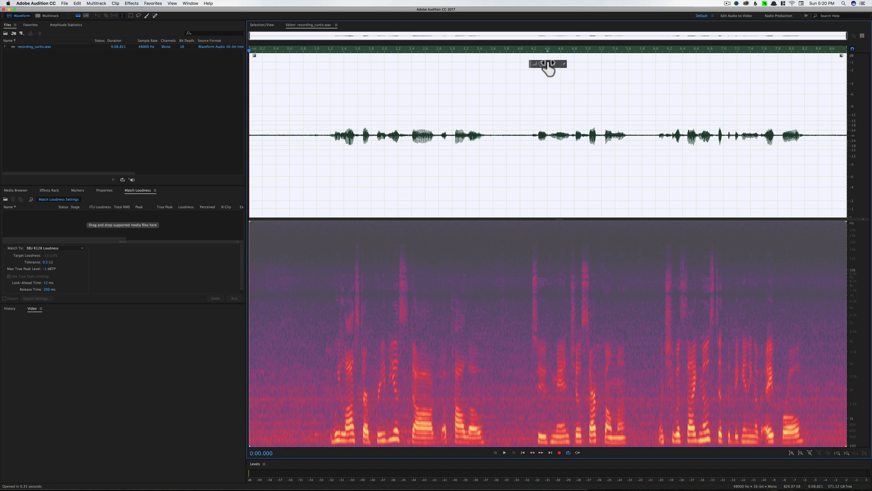
left_click_drag(548, 62, 546, 3)
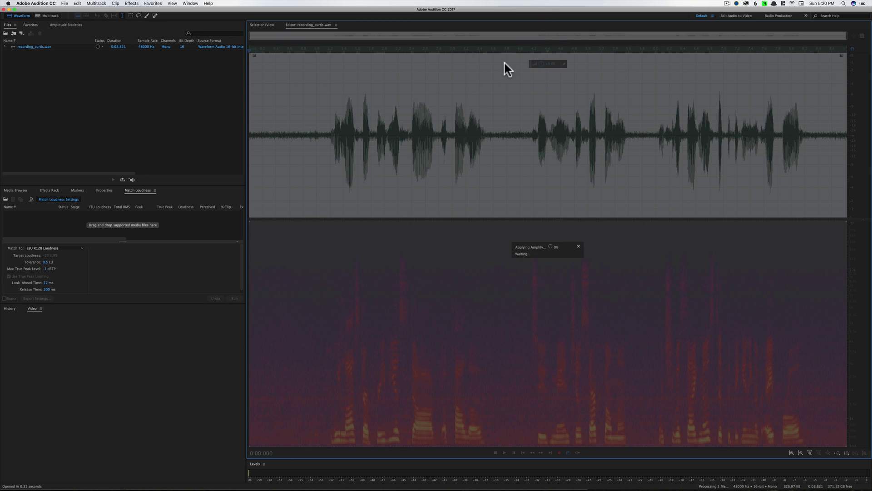
left_click(513, 84)
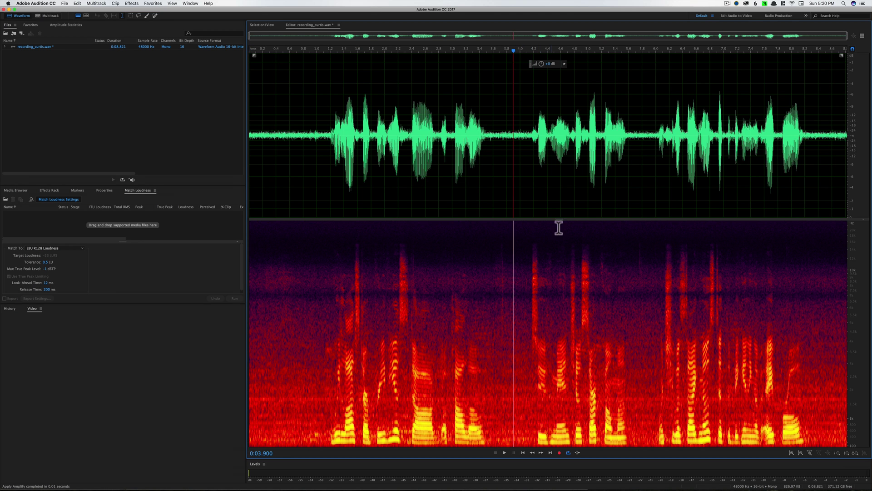
left_click_drag(559, 220, 551, 484)
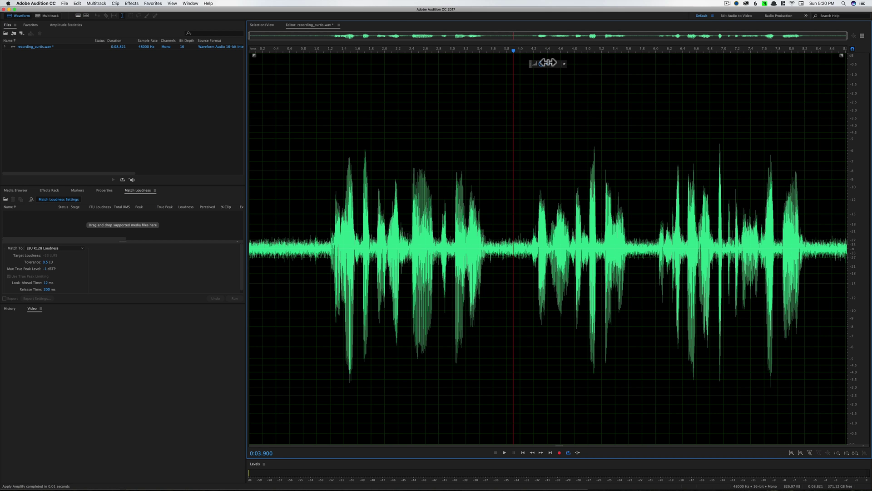
left_click_drag(548, 61, 549, 60)
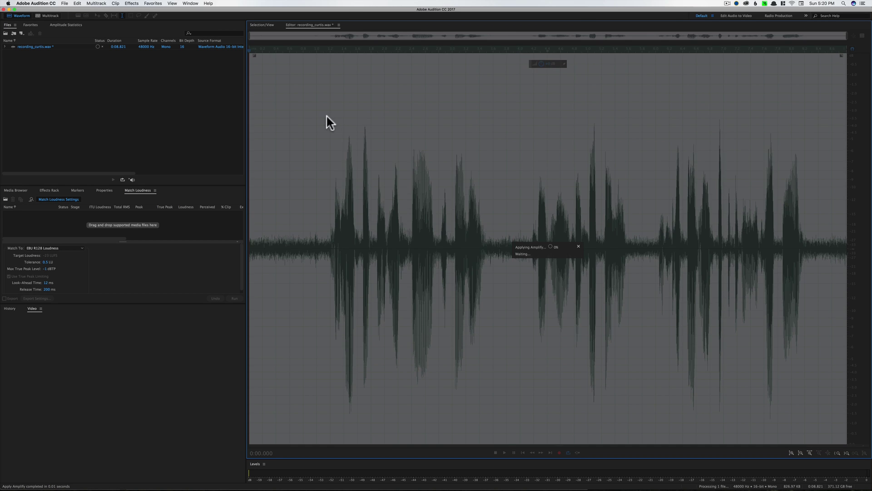
left_click(326, 115)
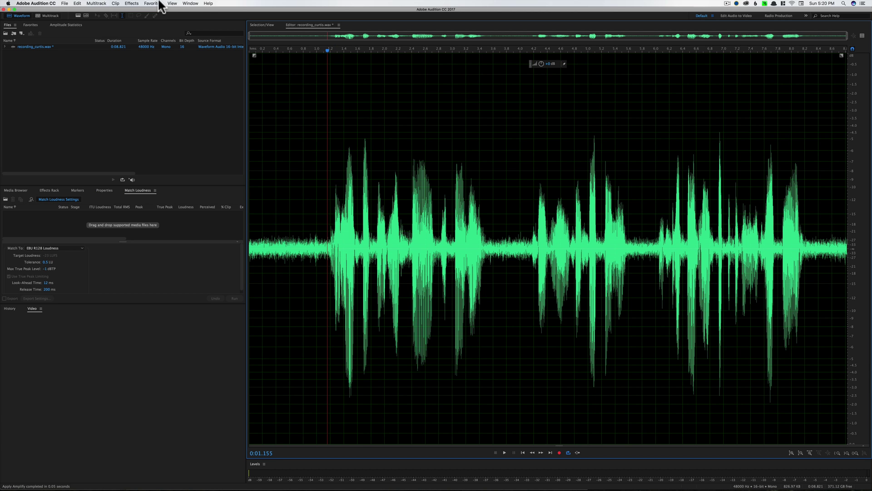
left_click(131, 3)
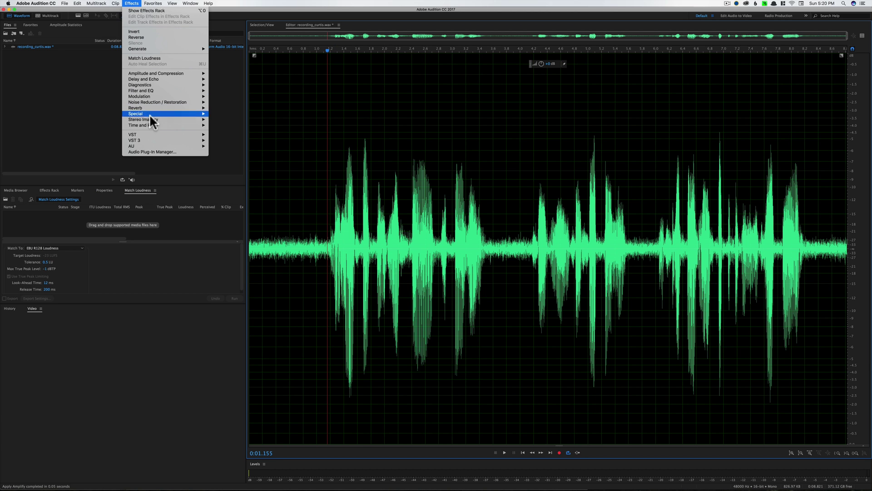
- Send the dialogue clip to iZotope RX 6 through the RX 6 Connect round trip
mouse_move(173, 137)
mouse_move(232, 175)
left_click(269, 174)
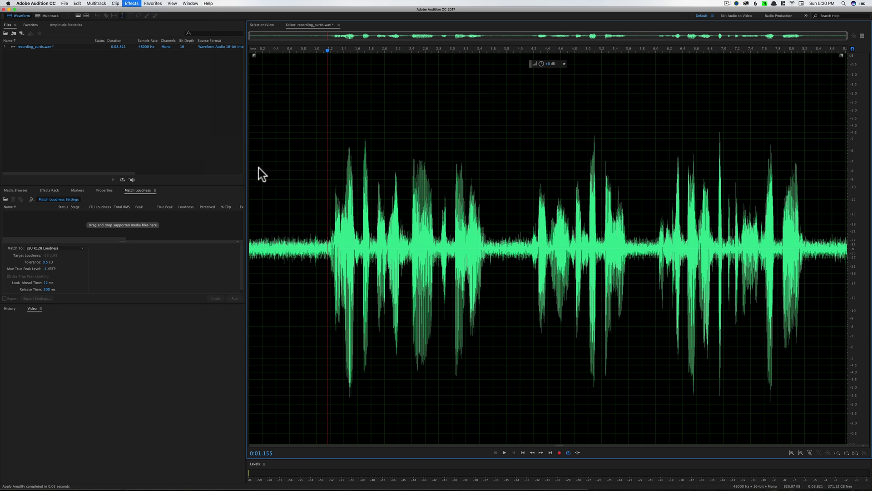
left_click(490, 300)
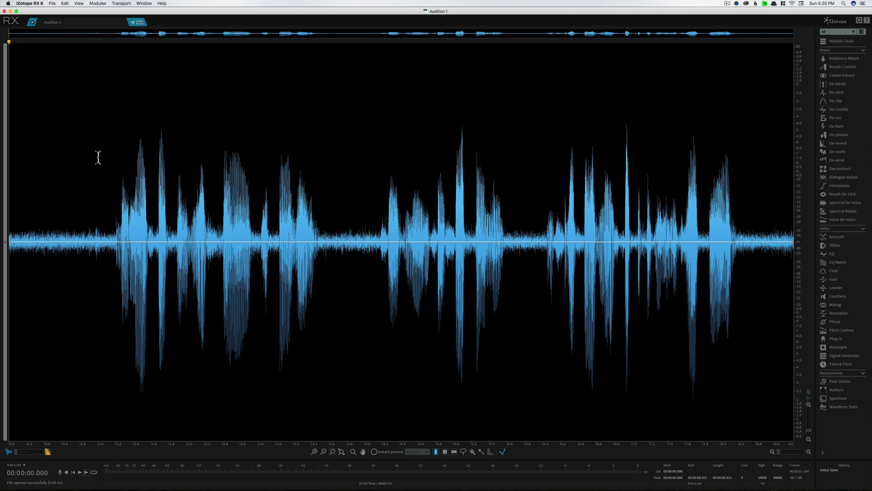
left_click(73, 164)
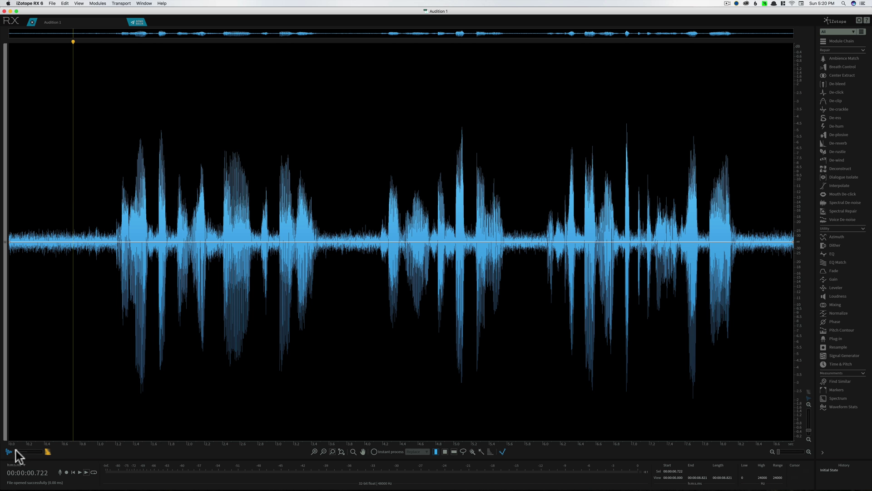
- Switch RX 6 to a full spectrogram display and open the EQ module
left_click_drag(17, 455, 91, 453)
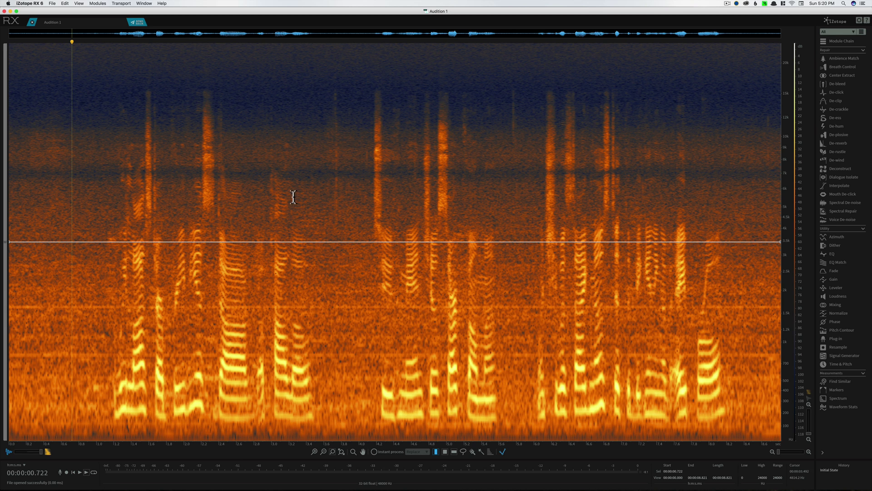
left_click(294, 197)
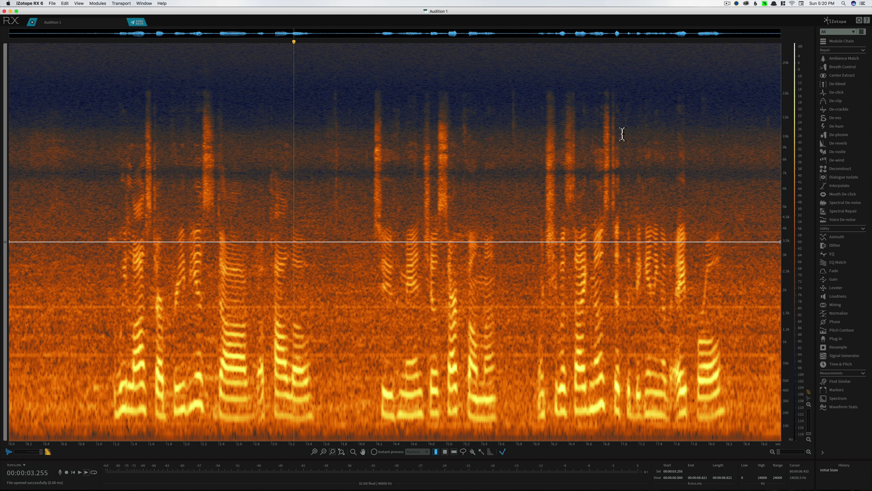
left_click(828, 253)
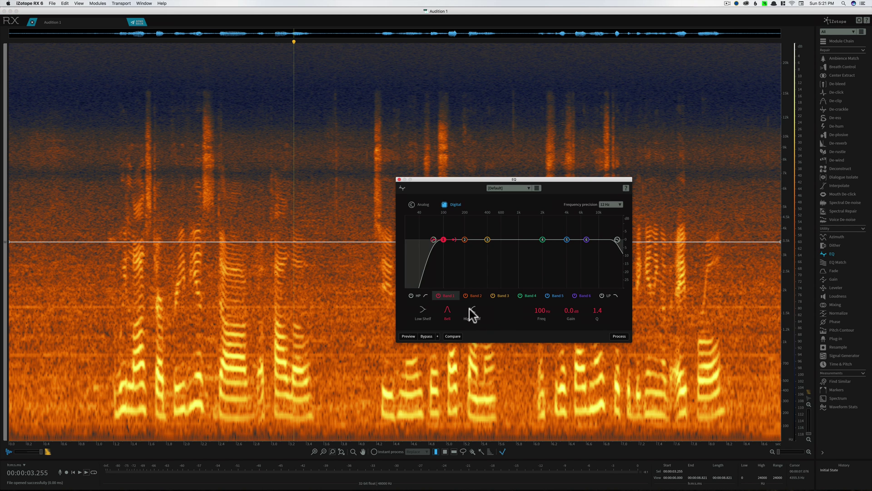
- Apply a 70 Hz high-pass EQ to the clip
left_click(417, 295)
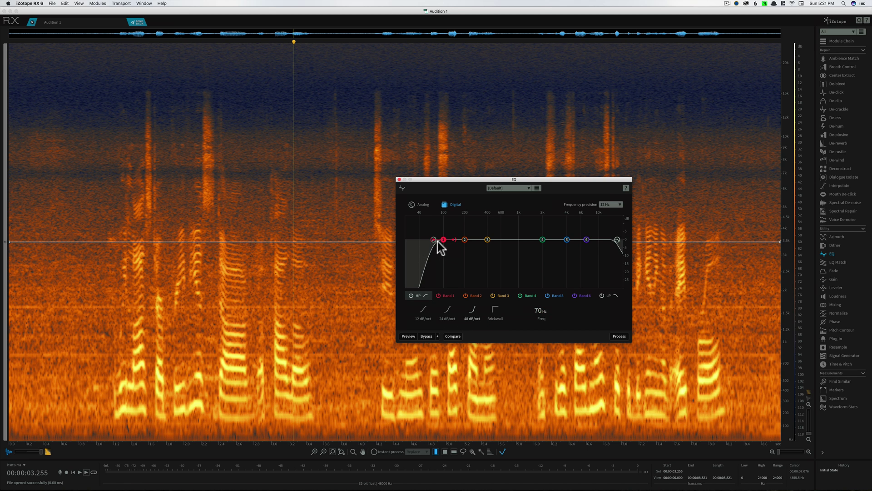
left_click(620, 336)
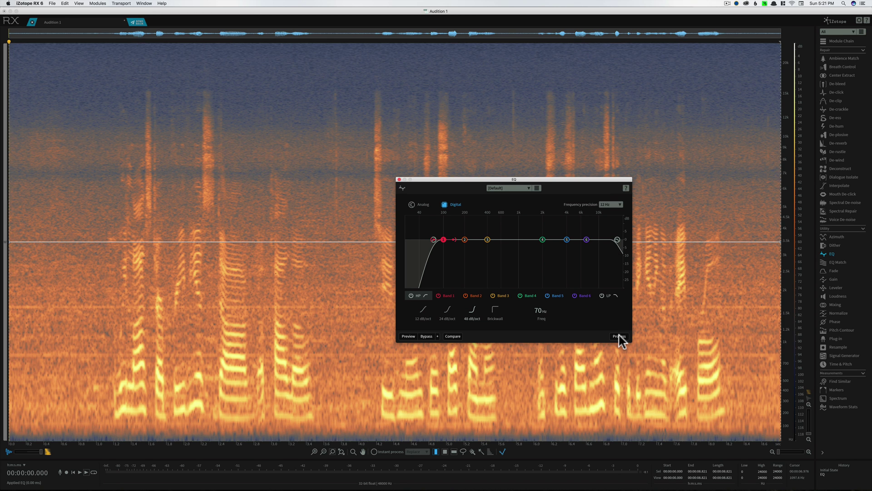
left_click(268, 347)
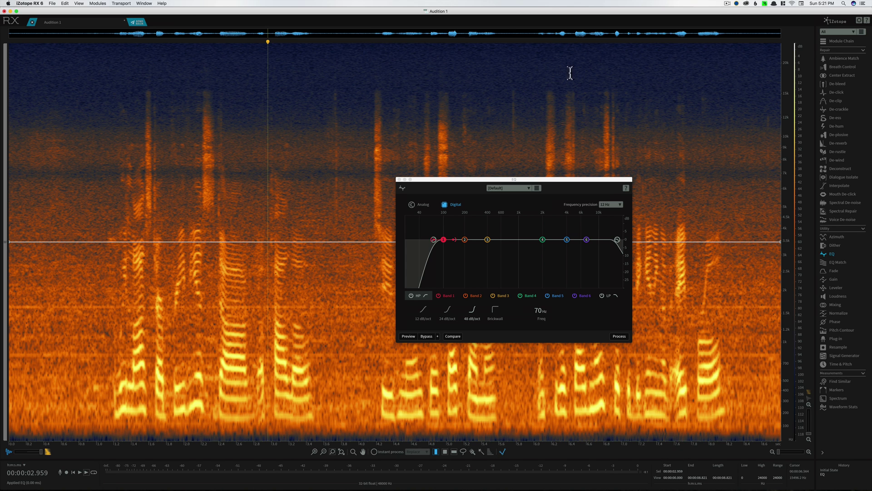
left_click(213, 67)
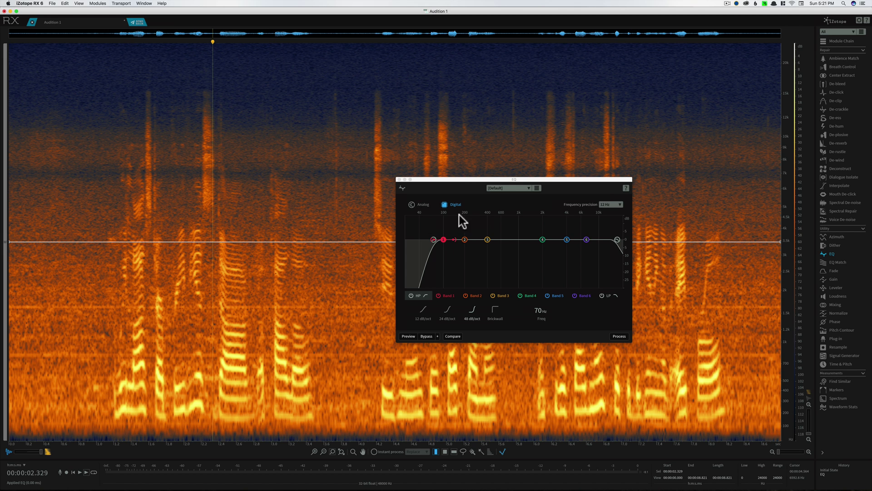
- Turn off the high-pass, apply a 16470 Hz low-pass EQ, and close the EQ
left_click(411, 296)
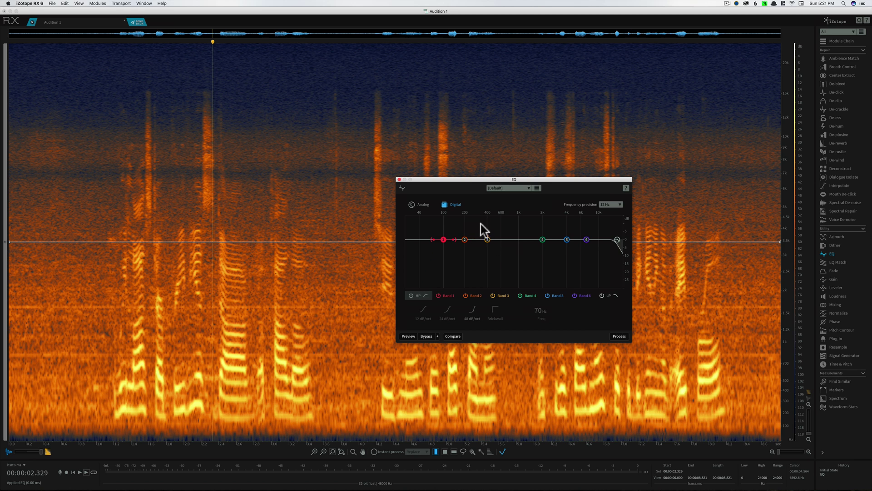
left_click(617, 239)
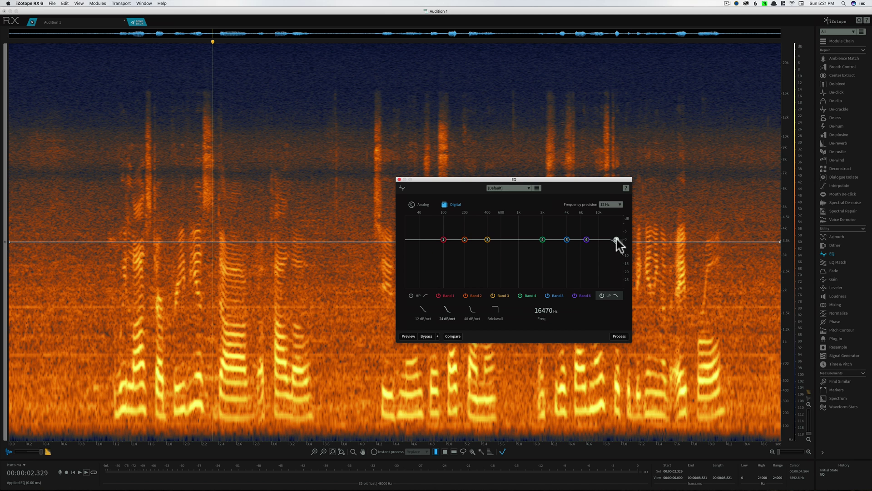
left_click(619, 336)
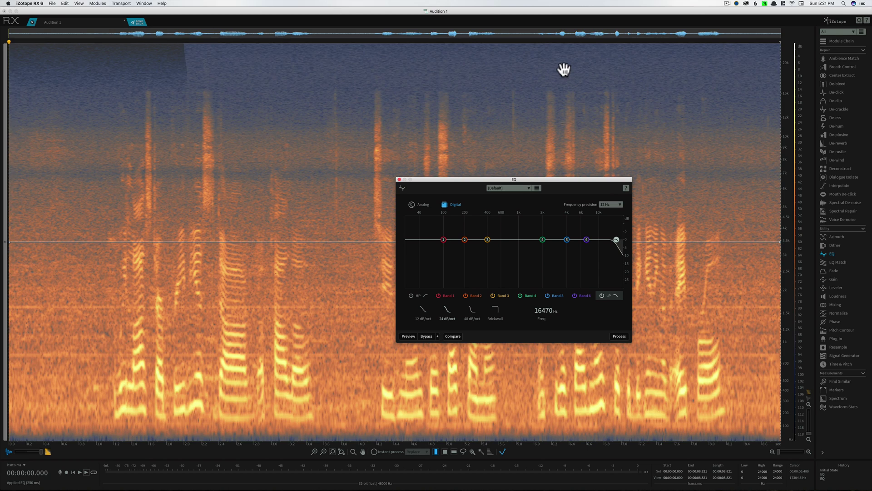
left_click(569, 64)
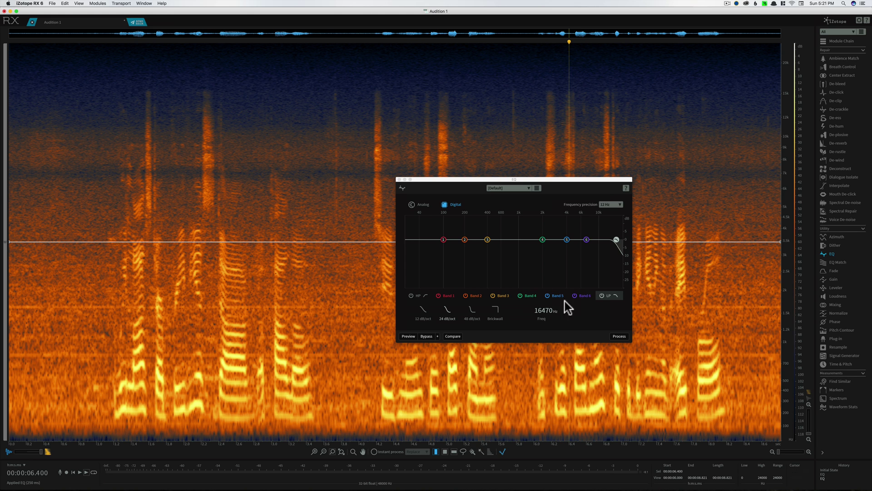
left_click(398, 179)
left_click(370, 153)
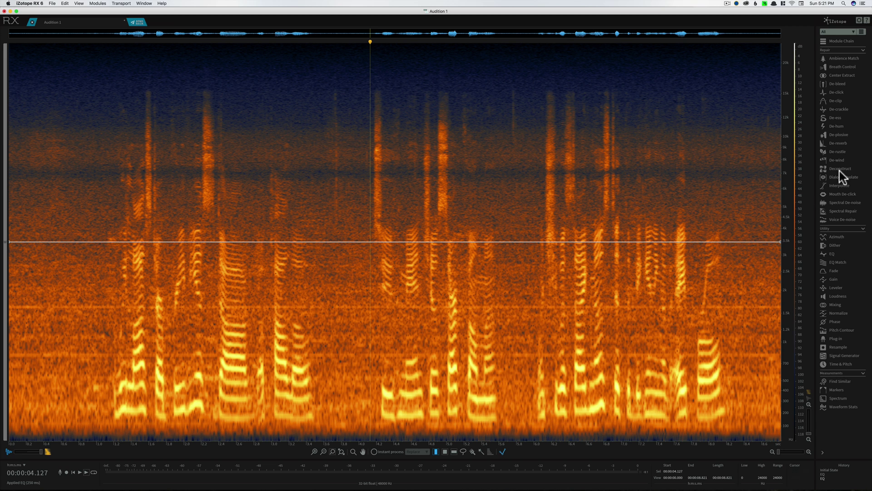
- Run De-hum with the auto-detected 811 Hz hum, high-pass off and harmonic slope 0.0, then listen
left_click(839, 128)
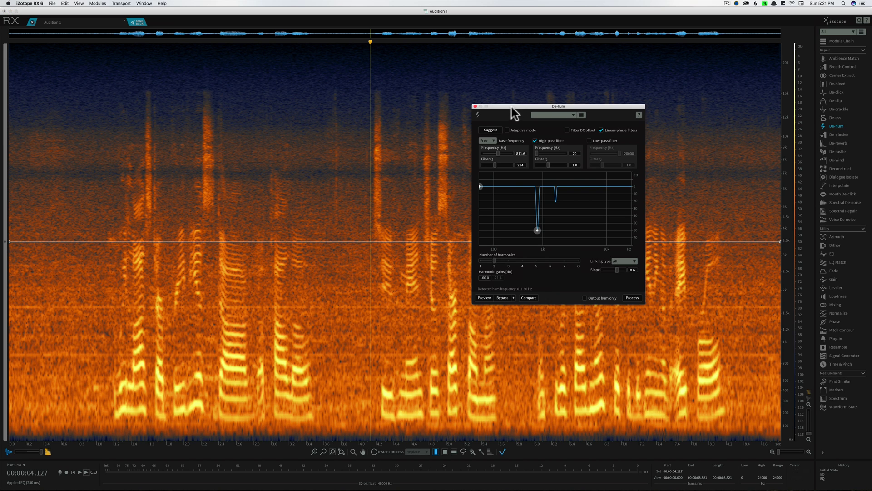
left_click_drag(511, 107, 572, 64)
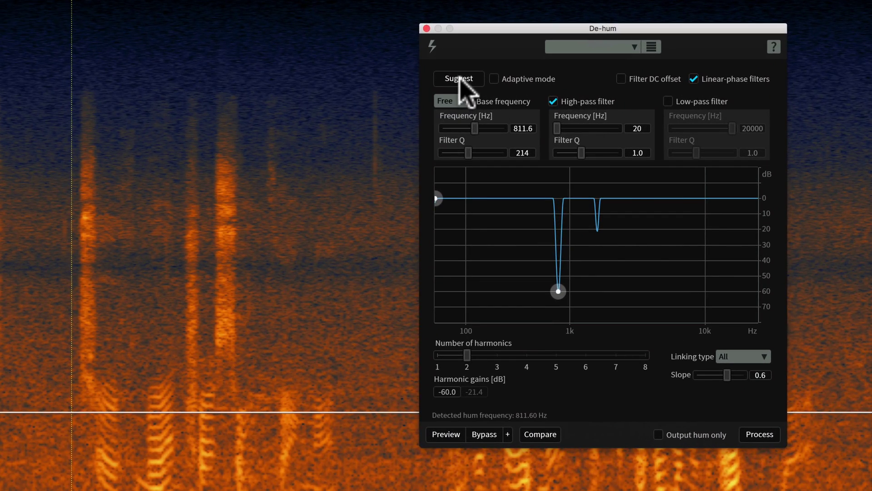
left_click(459, 78)
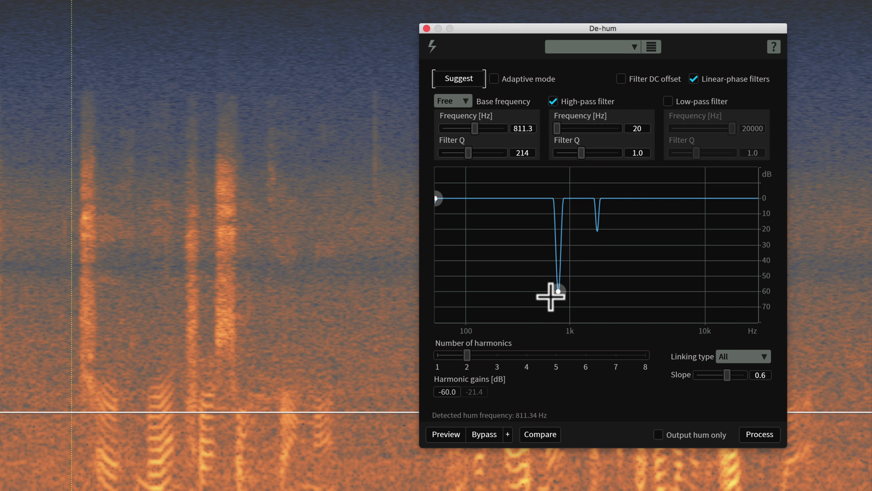
left_click(558, 292)
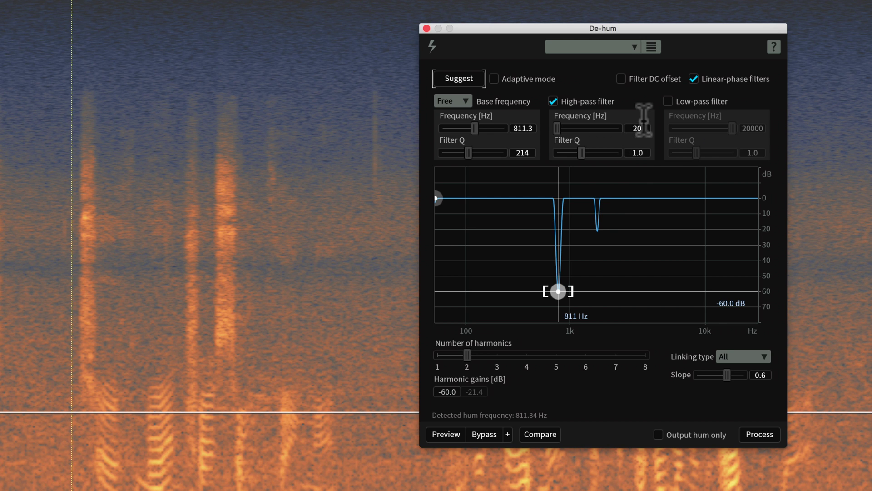
left_click(573, 103)
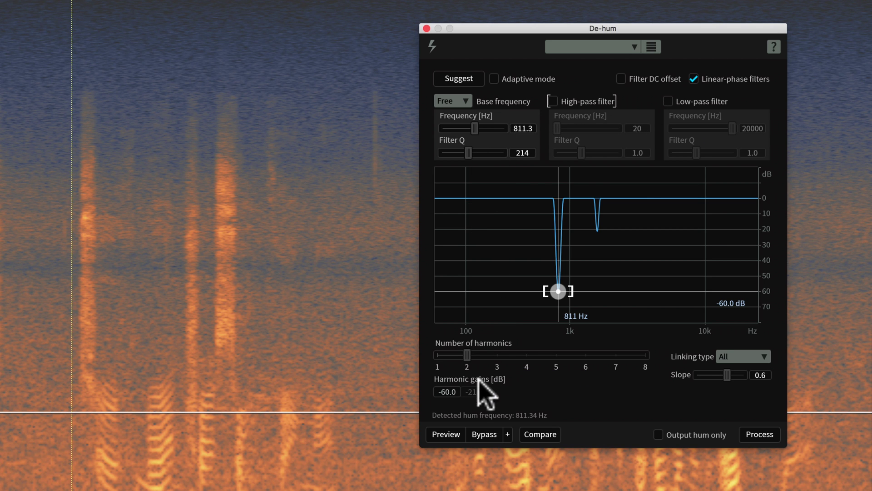
left_click(458, 392)
left_click_drag(729, 372, 697, 373)
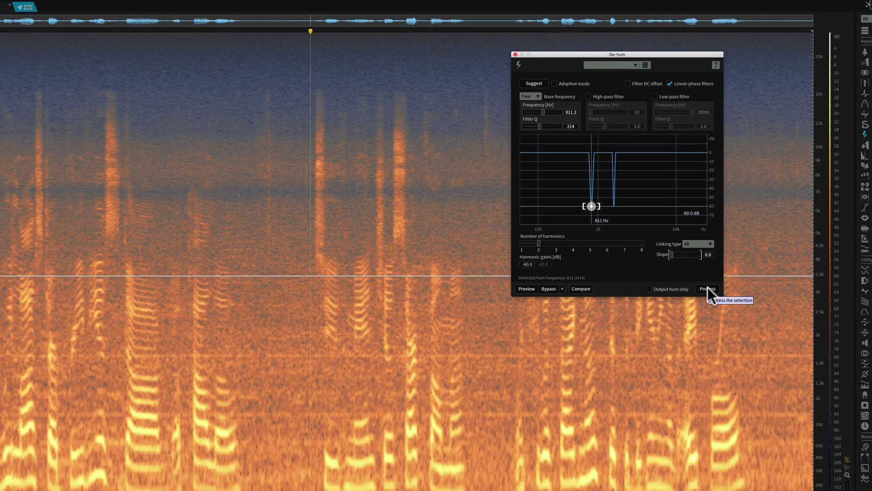
left_click(760, 434)
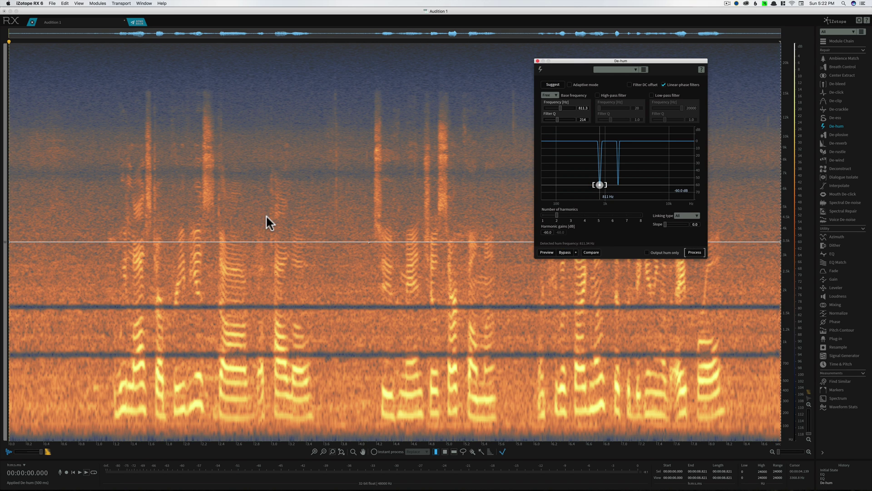
left_click(267, 218)
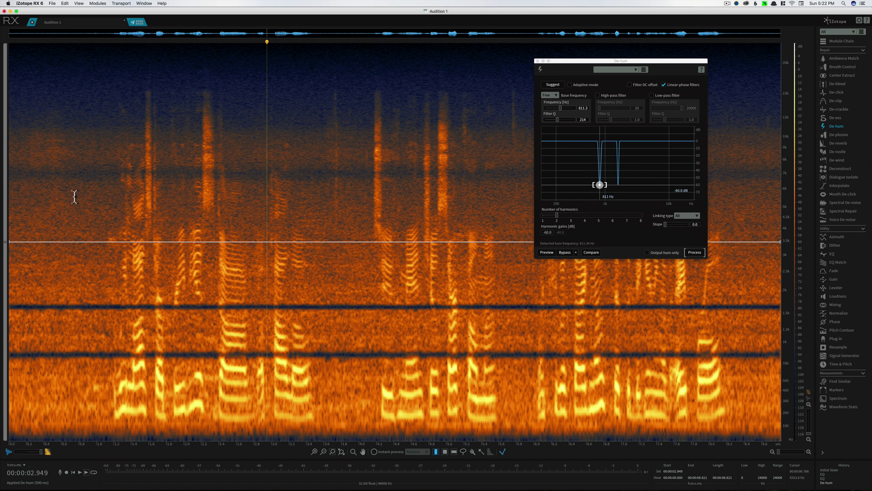
left_click(70, 182)
key("space")
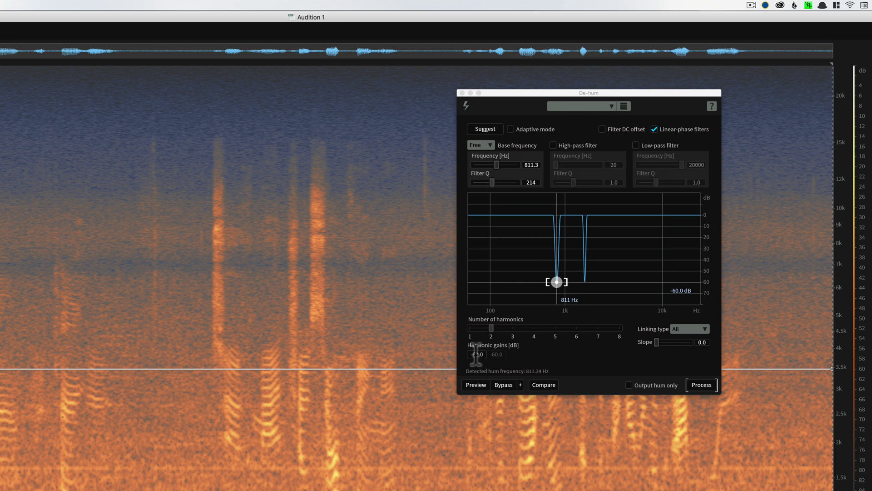
- Reprocess De-hum with -30 dB harmonic gain and play the result
left_click(475, 354)
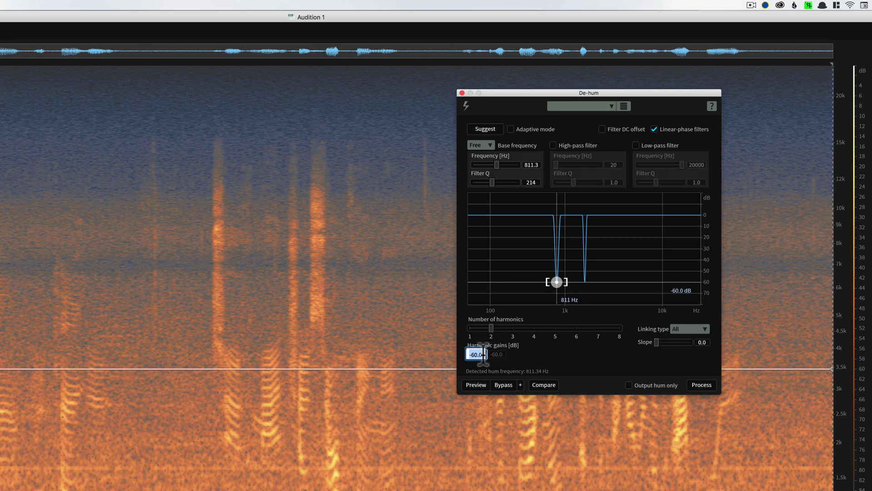
type("-30")
key("Return")
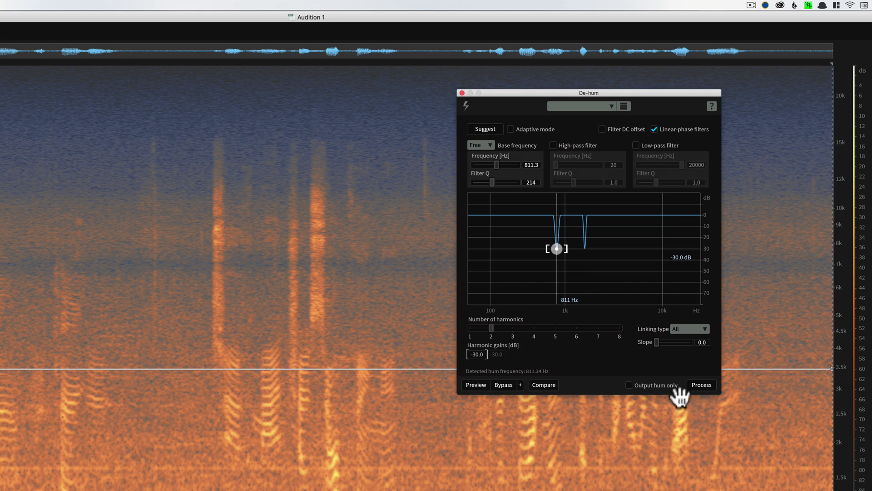
left_click(702, 383)
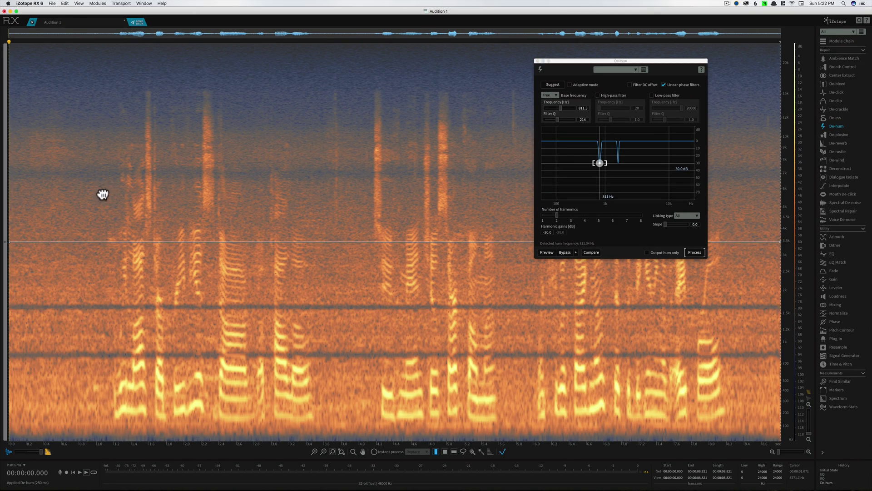
left_click(102, 194)
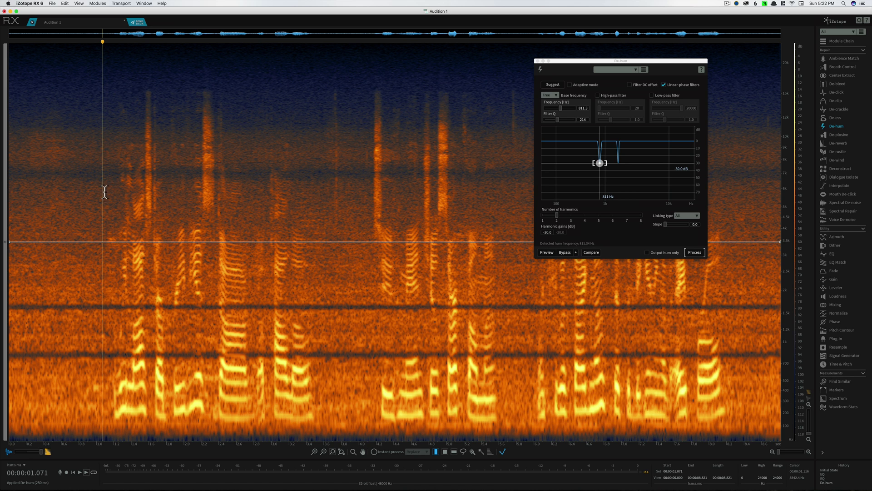
left_click(89, 191)
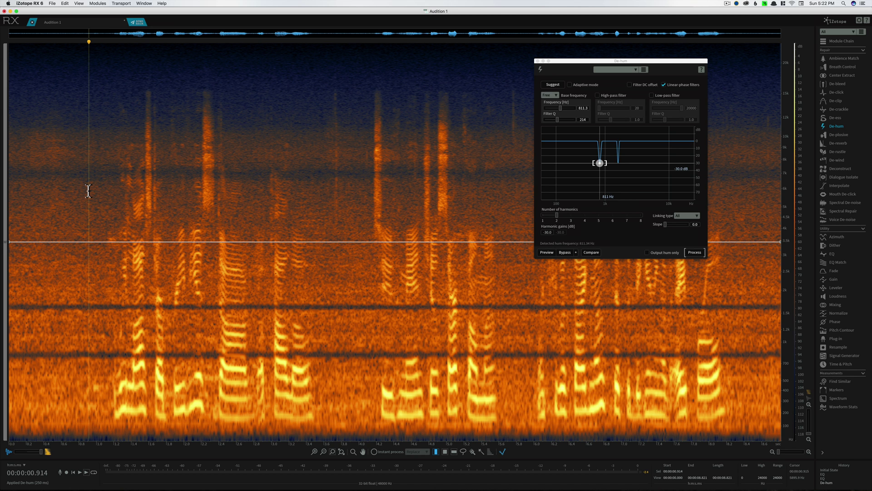
key("space")
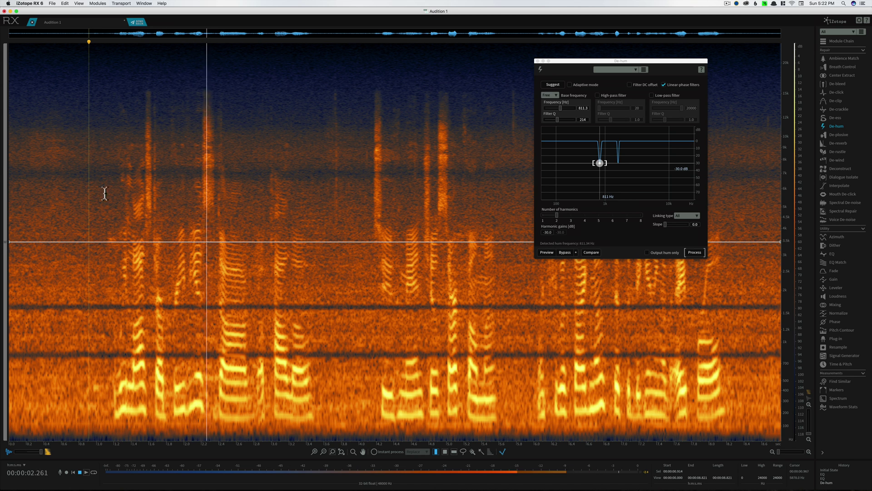
key("space")
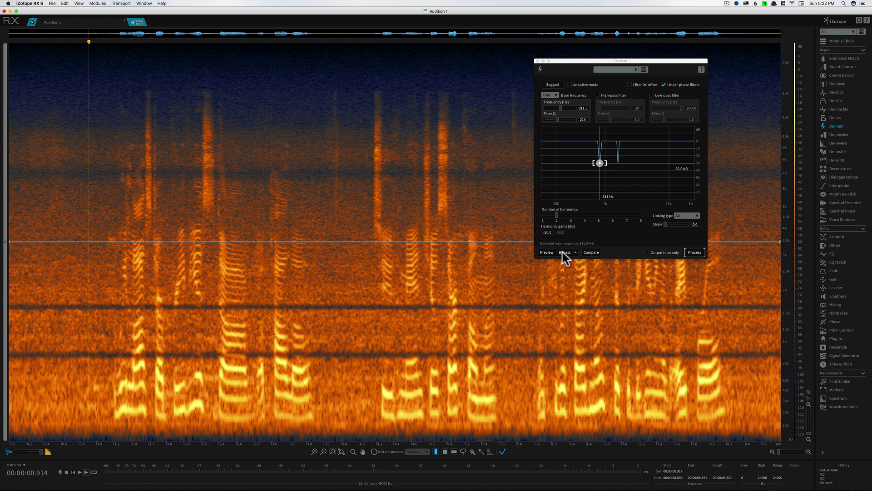
- Undo that pass, apply De-hum with -20 dB harmonic gains, and play the dialogue back
key("super+z")
left_click(547, 232)
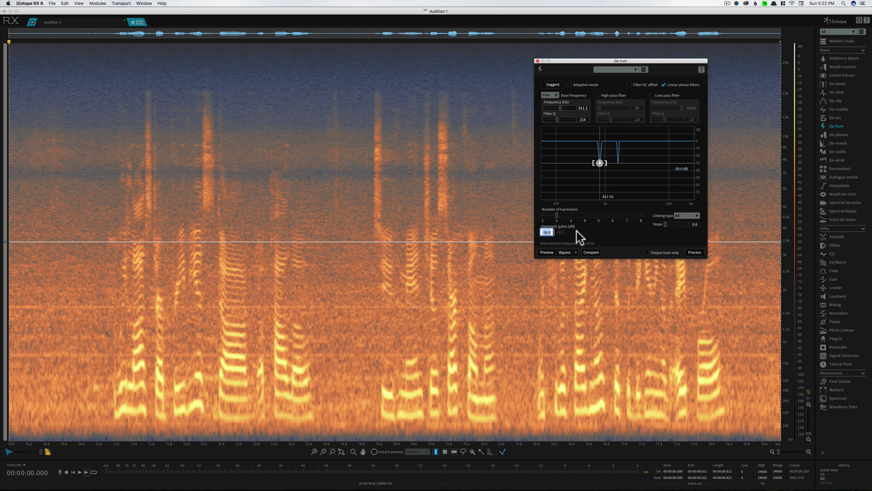
type("-20")
key("Return")
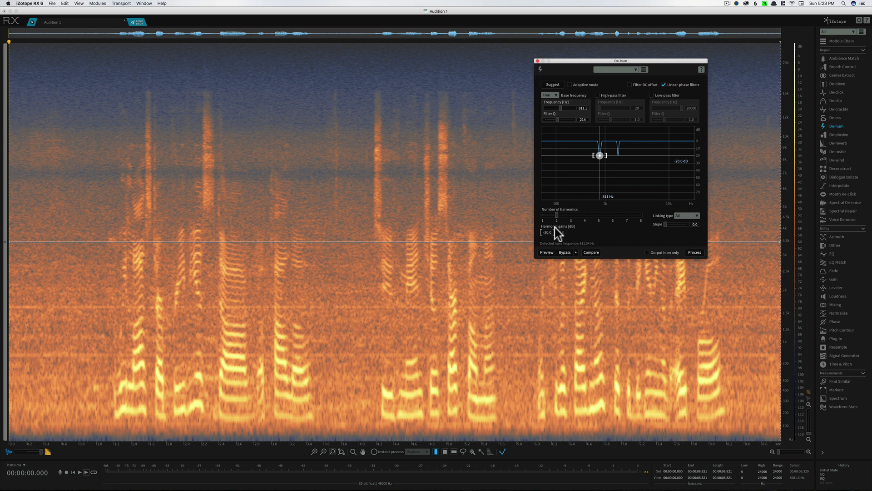
left_click(698, 252)
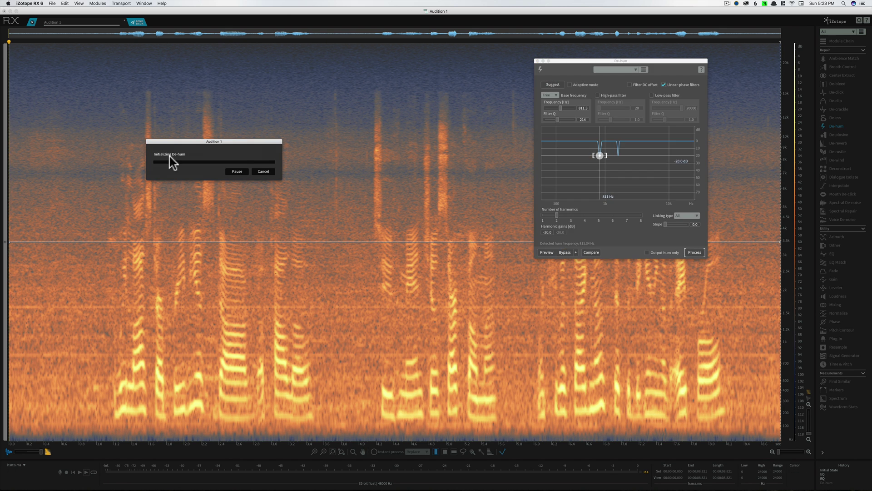
left_click(88, 173)
key("space")
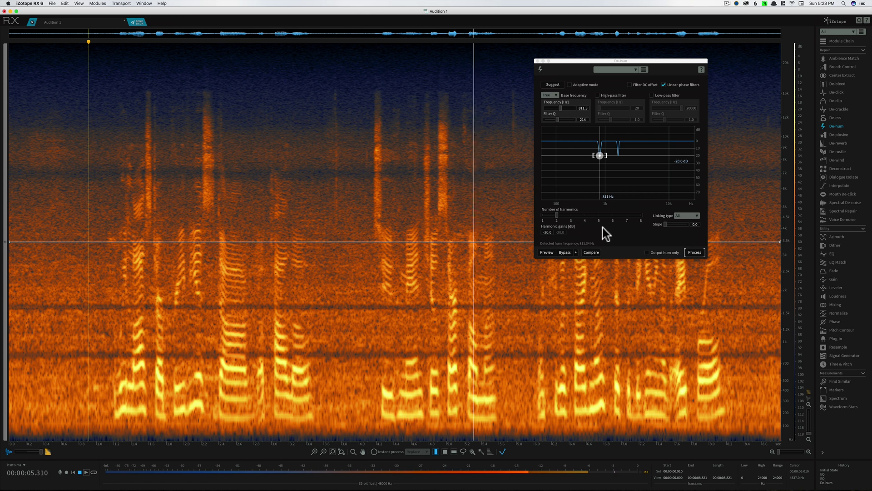
key("space")
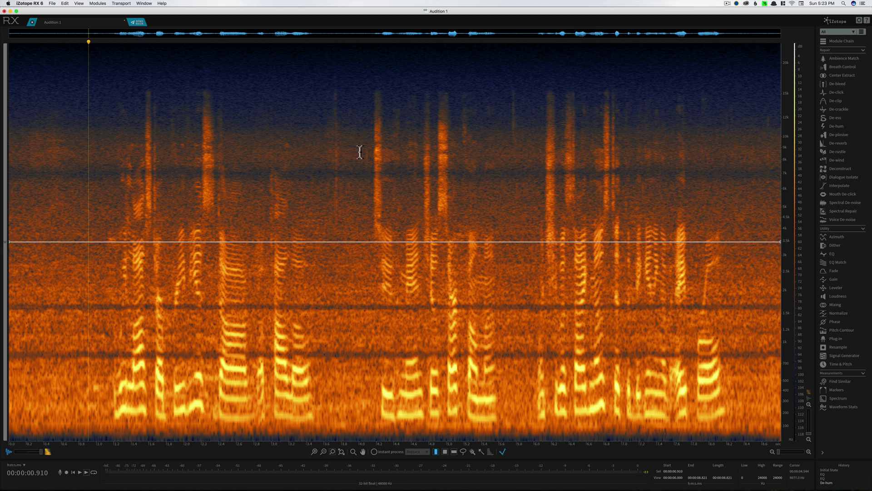
- Close the De-hum module
left_click(537, 61)
left_click(278, 159)
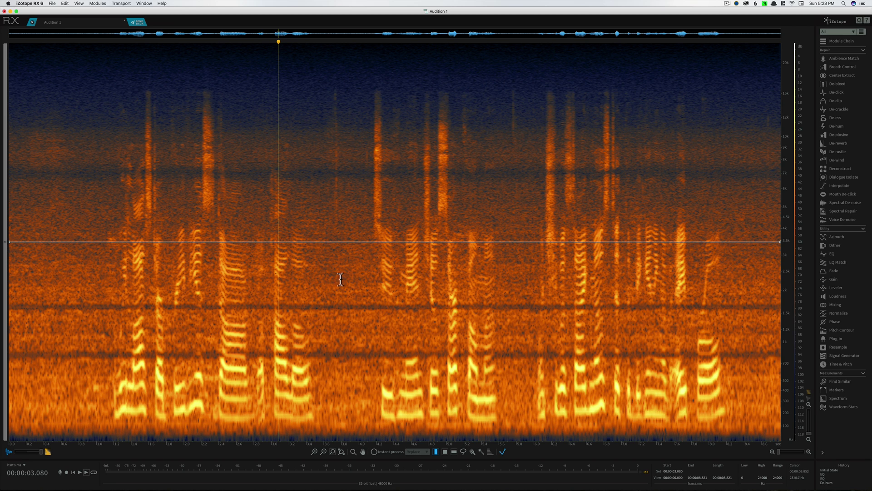
left_click(355, 180)
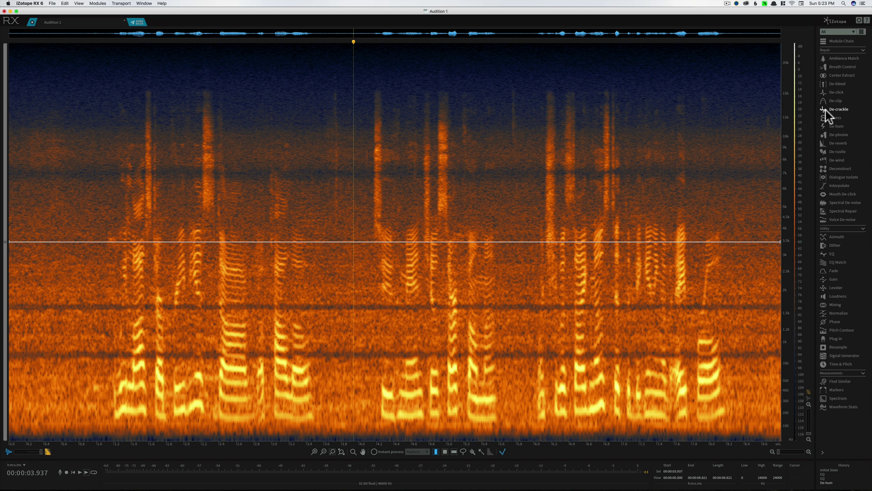
- In Voice De-noise, select the first 1.000 s of noise-only lead-in and learn its profile
left_click(841, 220)
left_click_drag(439, 87, 595, 136)
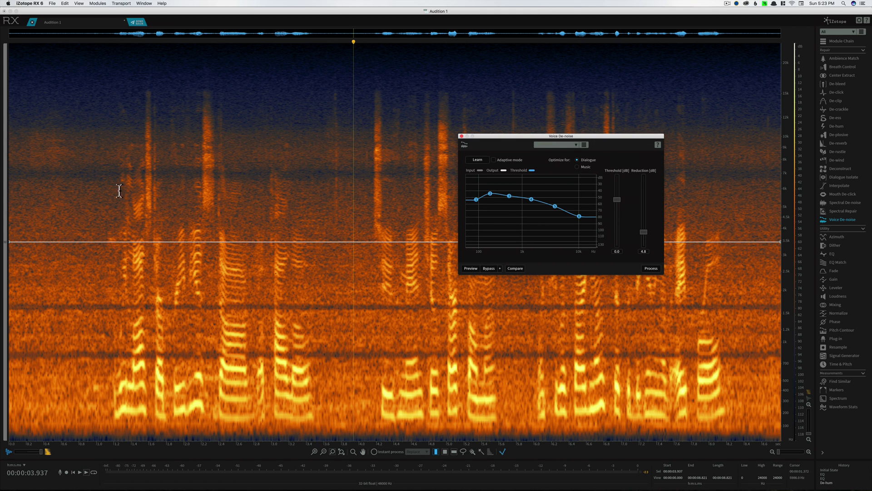
left_click_drag(109, 193, 9, 186)
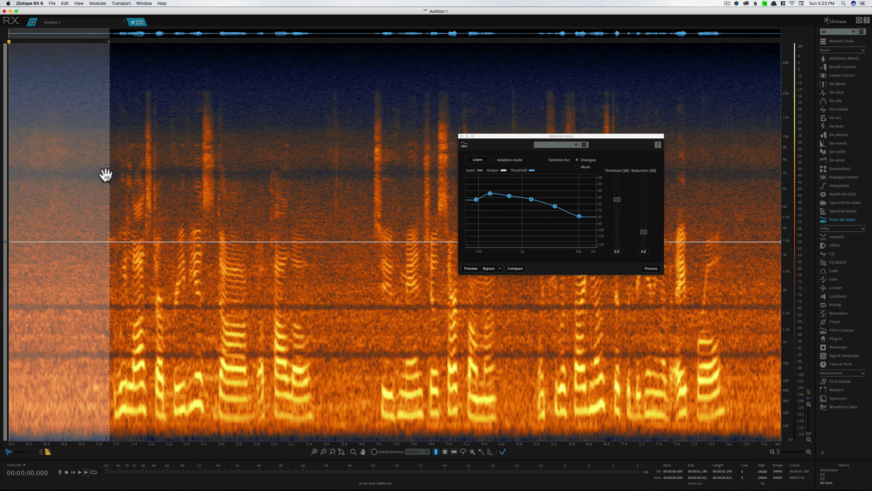
mouse_move(107, 174)
left_mouse_down()
mouse_move(92, 175)
mouse_move(102, 174)
left_mouse_up()
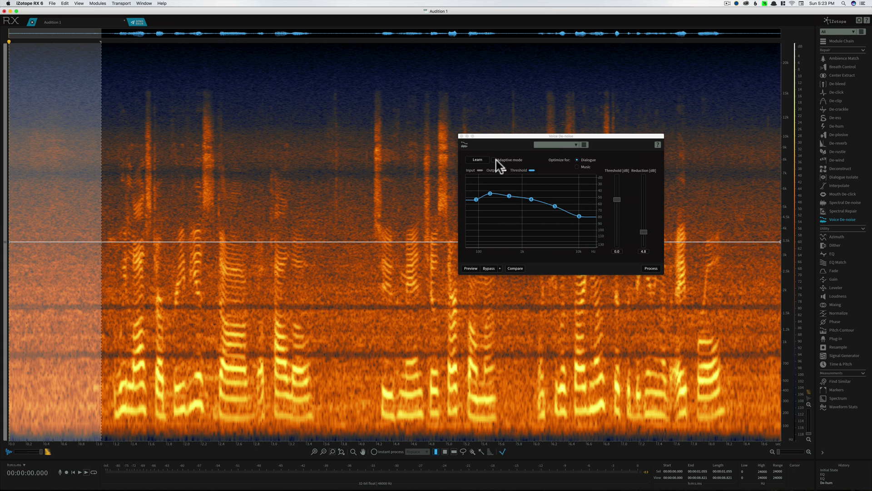
left_click(478, 160)
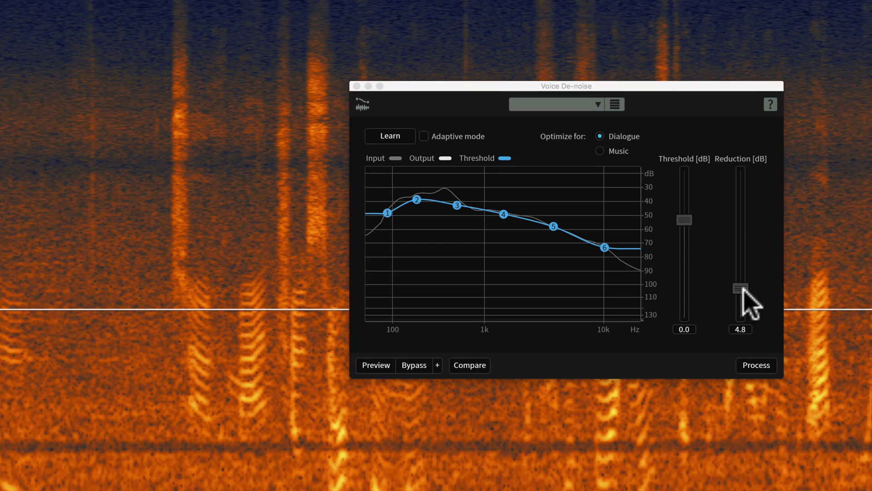
- Raise Voice De-noise reduction to 6.0 dB, compare against bypass in preview, and process
left_click_drag(645, 233, 644, 233)
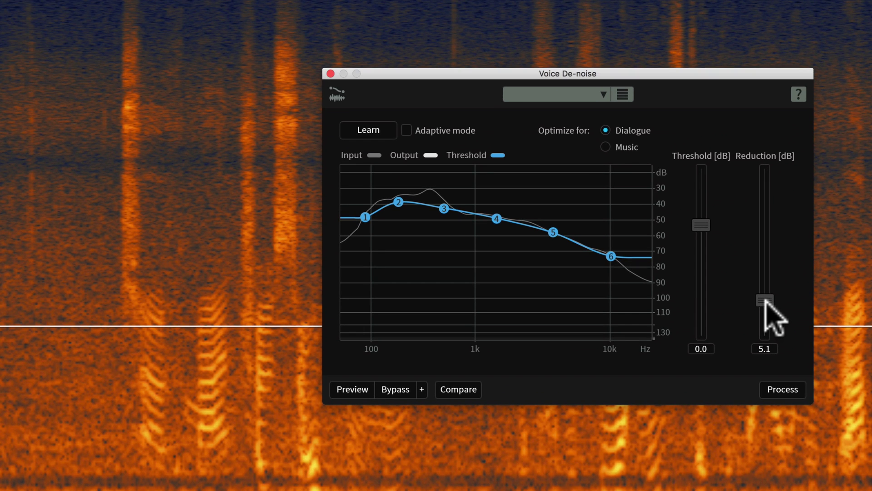
left_click_drag(765, 301, 767, 294)
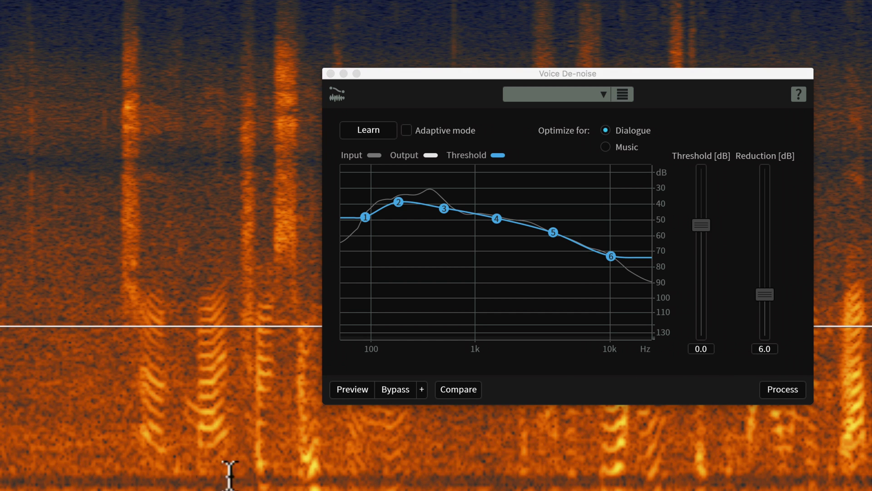
left_click(362, 390)
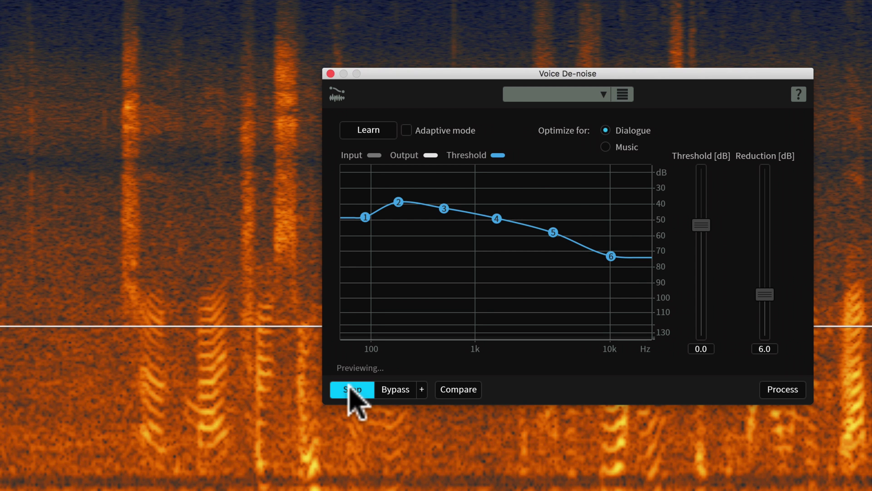
left_click(401, 388)
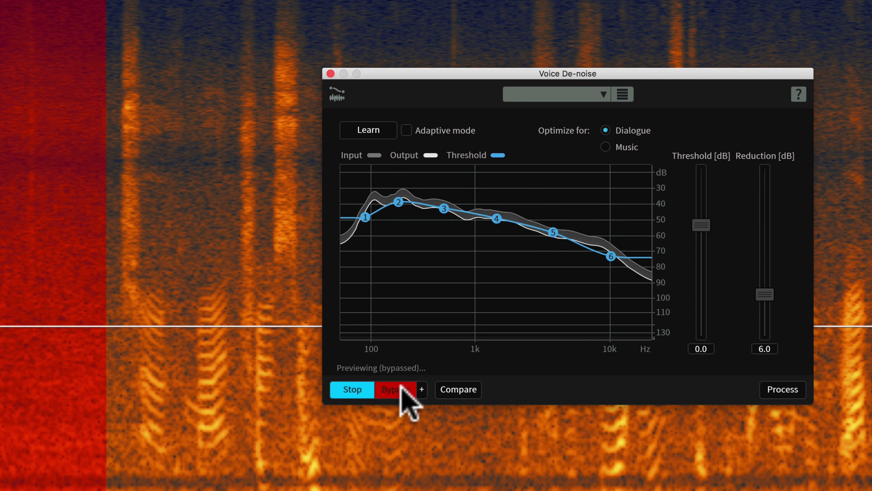
left_click(401, 388)
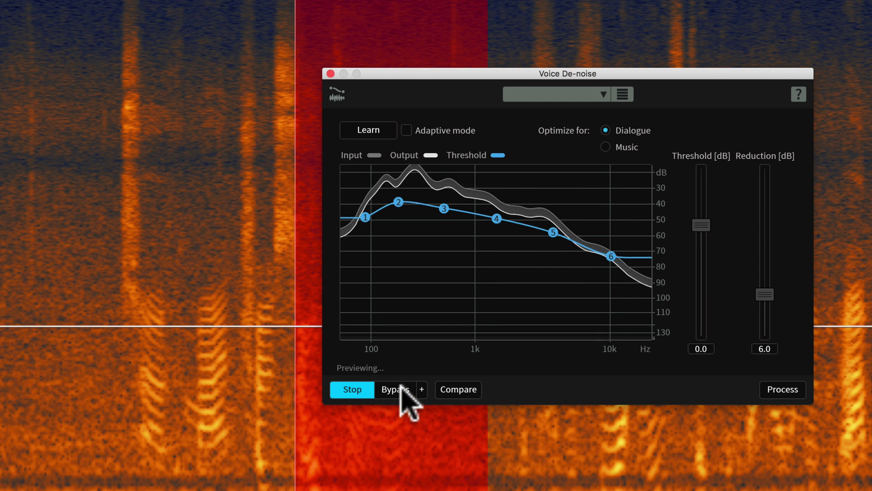
left_click(781, 386)
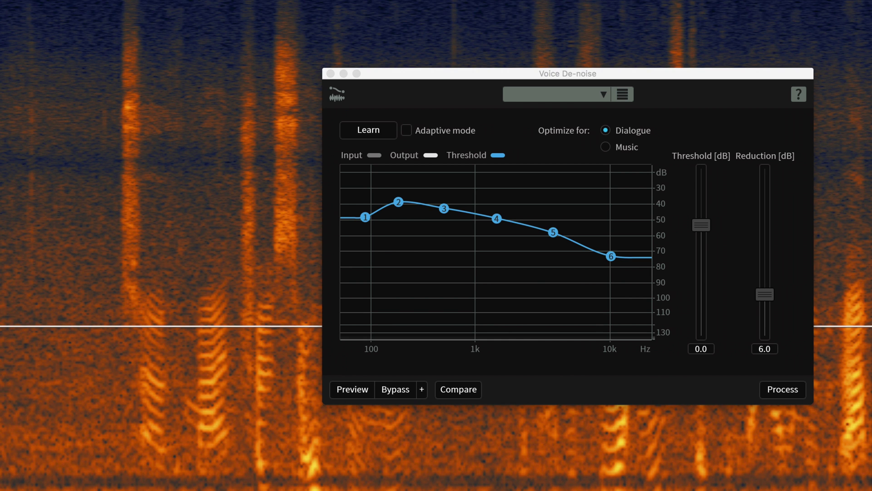
- Relearn the noise profile, preview, reprocess the clip, and close Voice De-noise
left_click(355, 130)
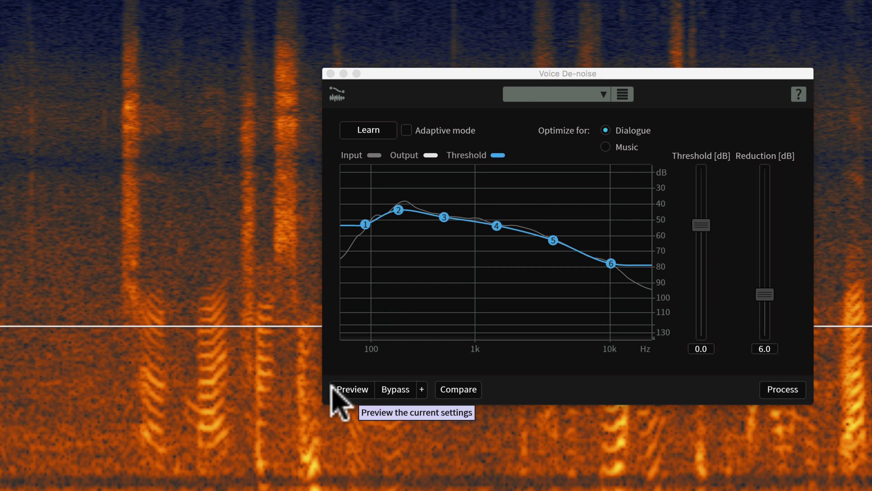
left_click(352, 390)
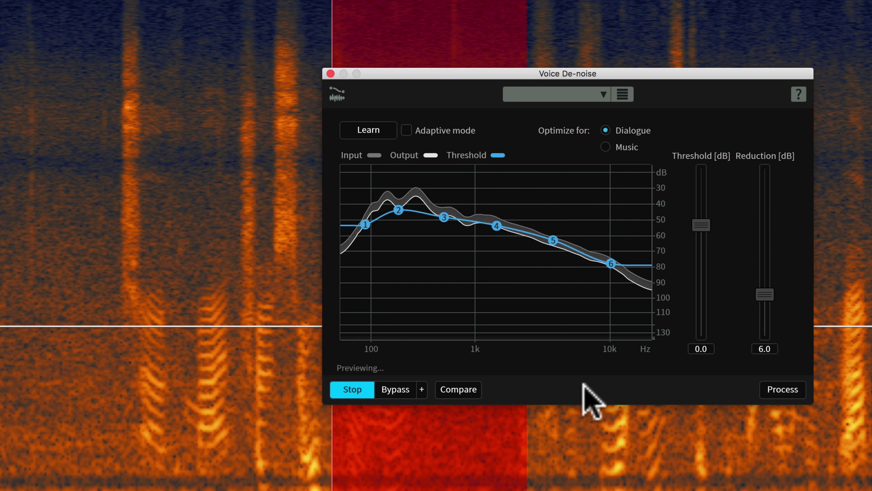
left_click(783, 389)
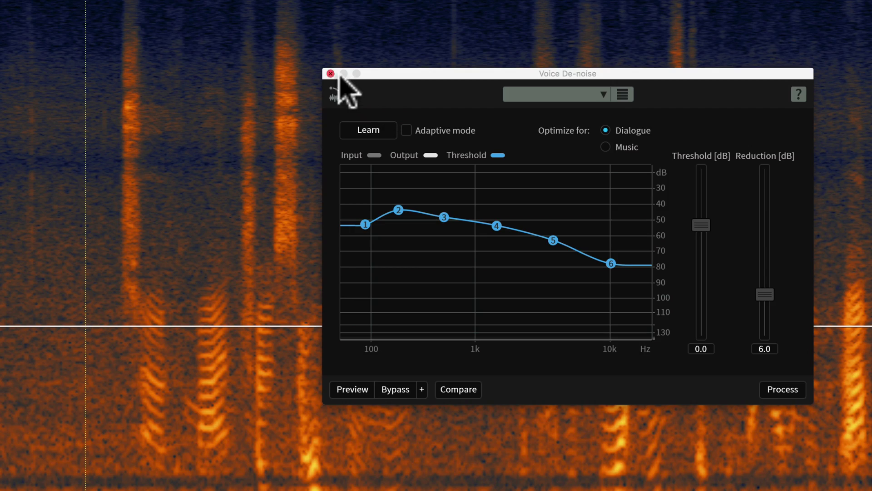
left_click(331, 74)
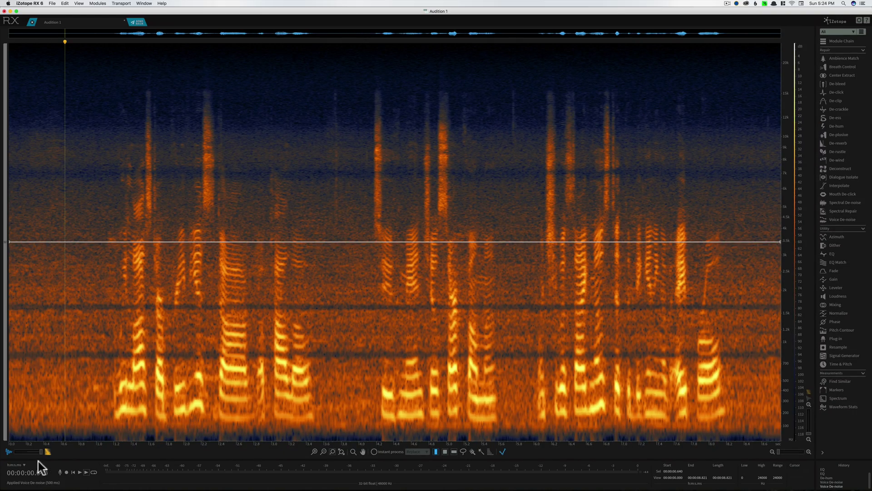
- Set the spectrogram/waveform blend fully to waveform, then return the clip to Audition and play it
left_click_drag(41, 451, 3, 448)
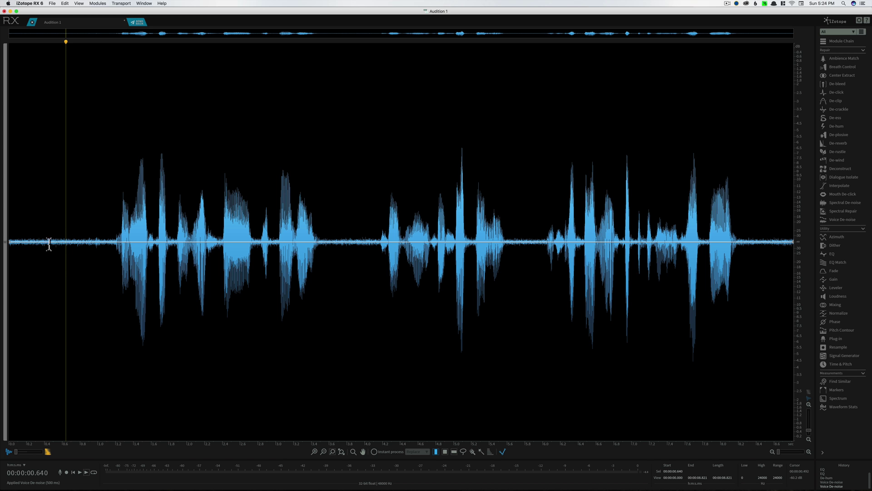
key("super+Tab")
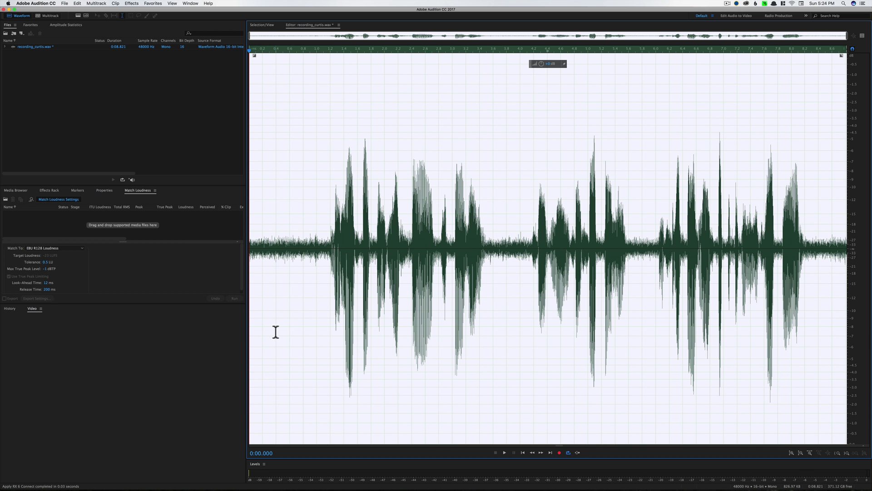
key("space")
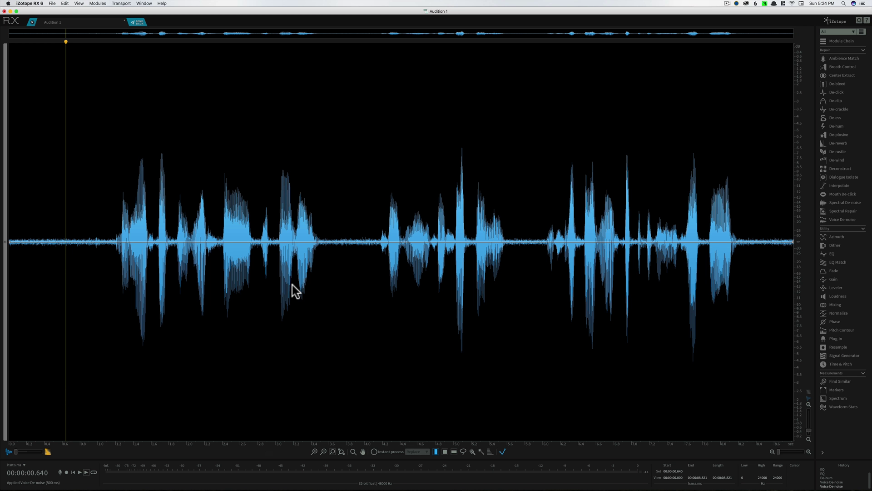
key("space")
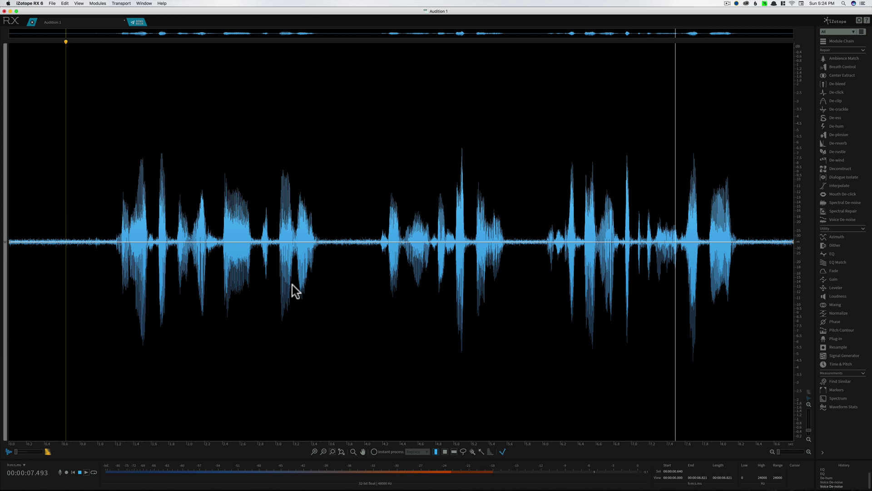
key("space")
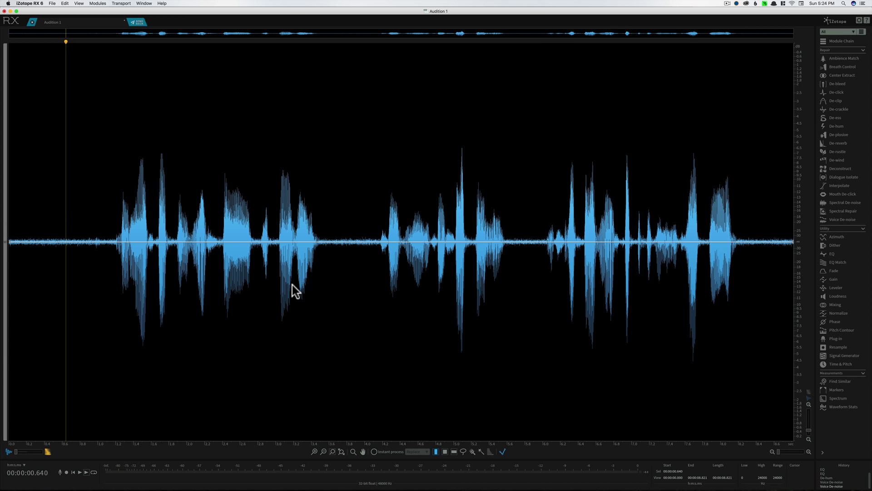